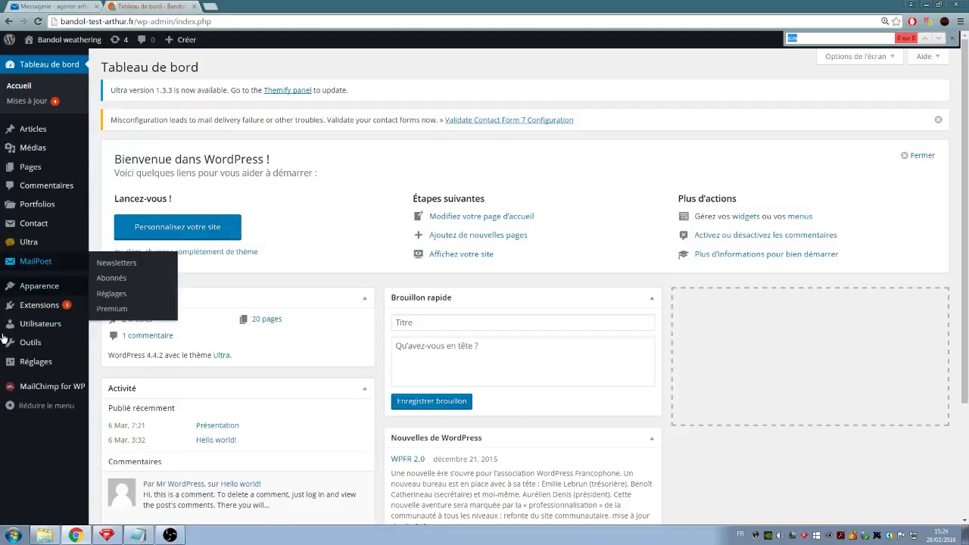
Open the MailPoet newsletters and start creating a new newsletter
mouse_move(7, 266)
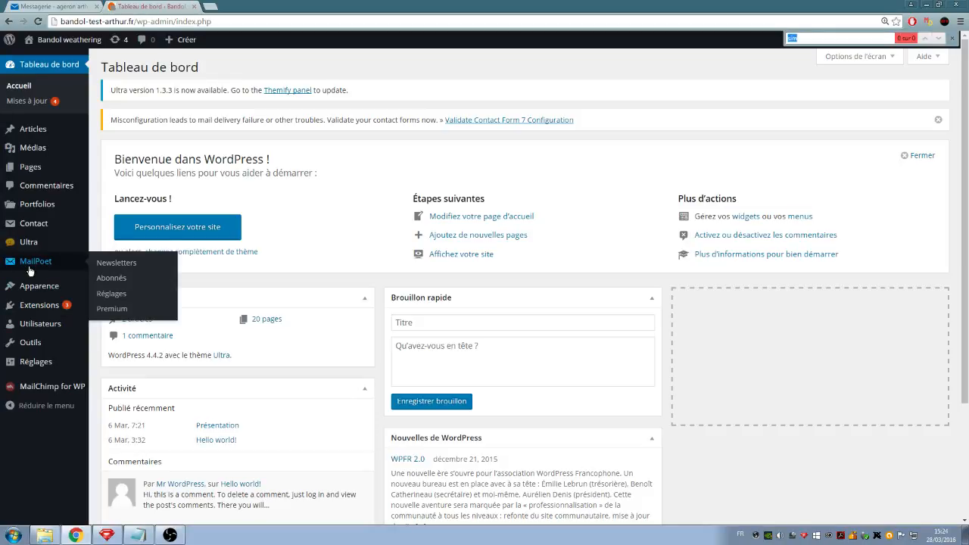
click(35, 268)
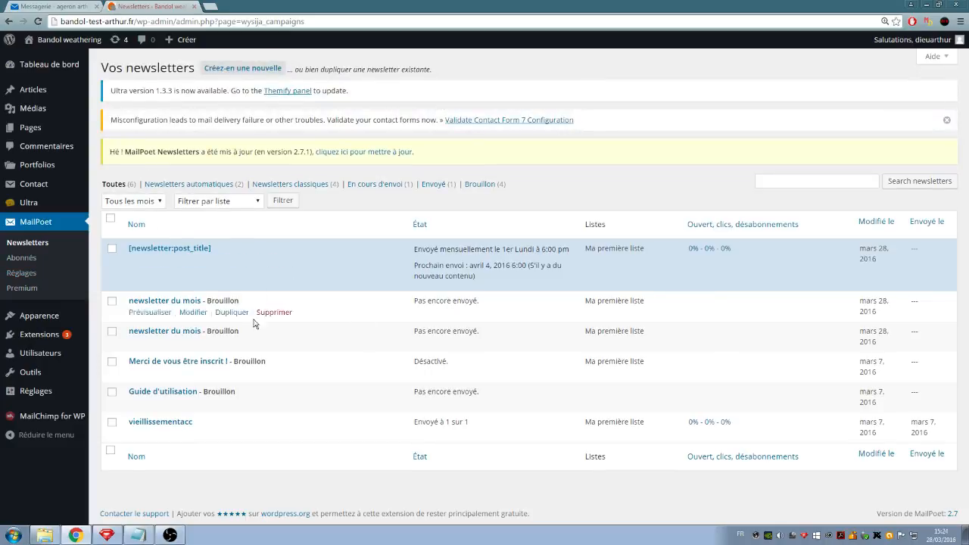
click(225, 69)
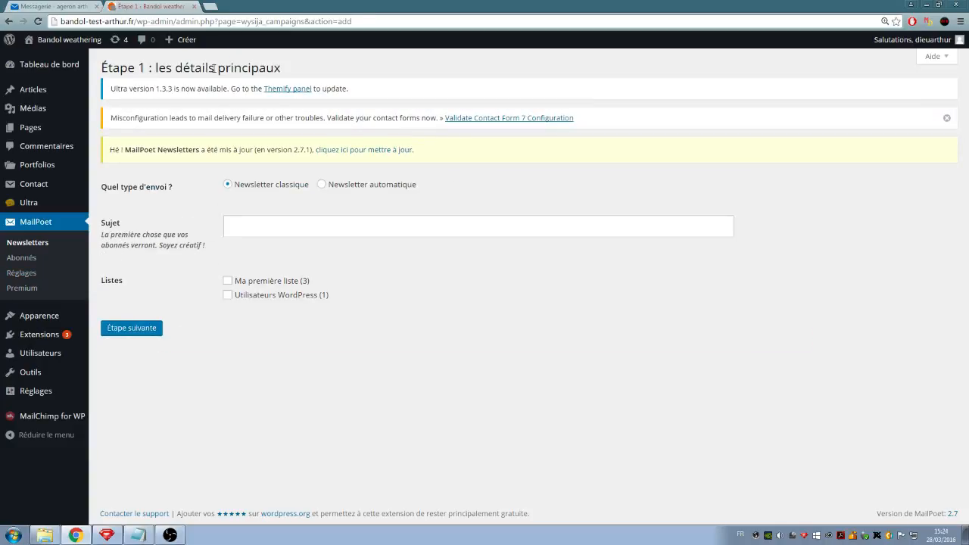
Give the classic newsletter the subject "newsletter 1", address it to Ma première liste, and continue to the design stage
click(272, 235)
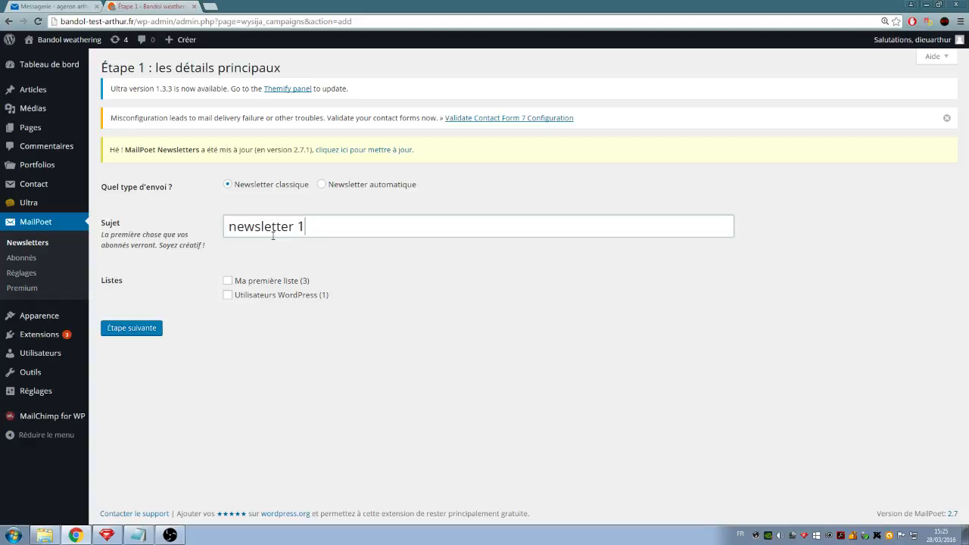
click(228, 280)
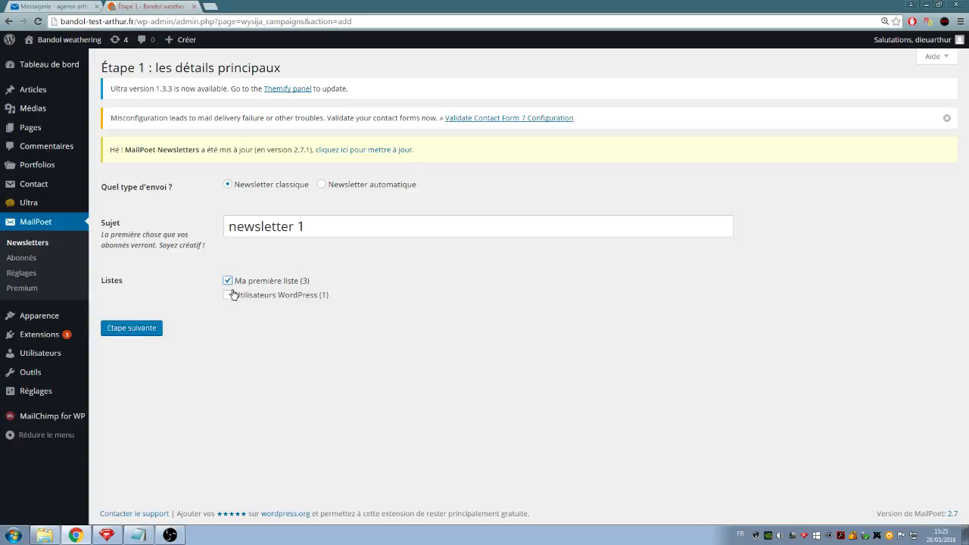
click(125, 330)
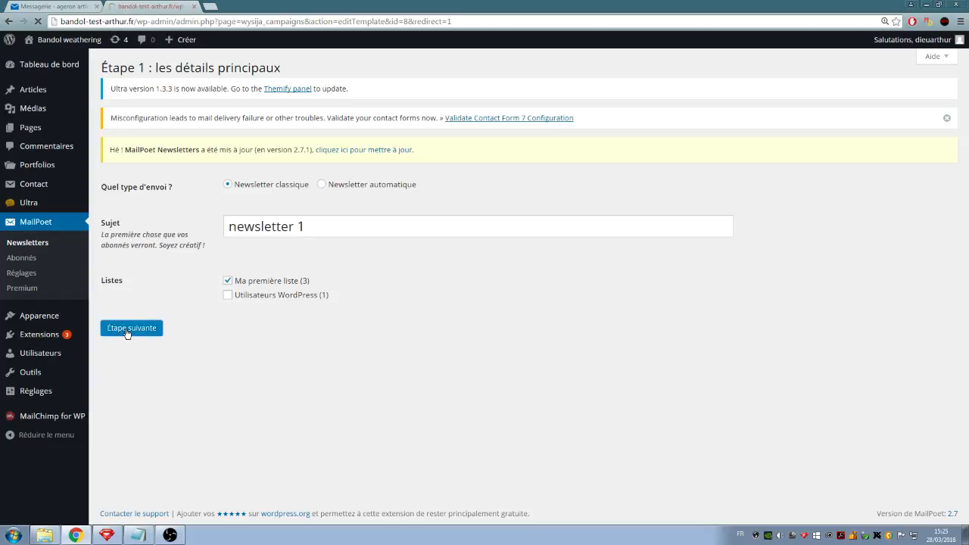
Delete all the sample content blocks between the newsletter's header and footer image areas
scroll(268, 258, down, 6)
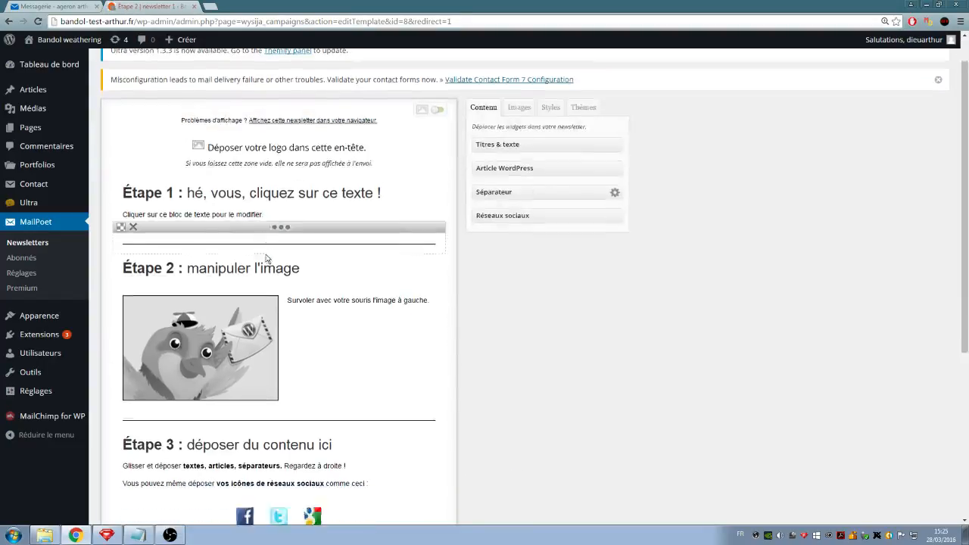
scroll(272, 289, up, 6)
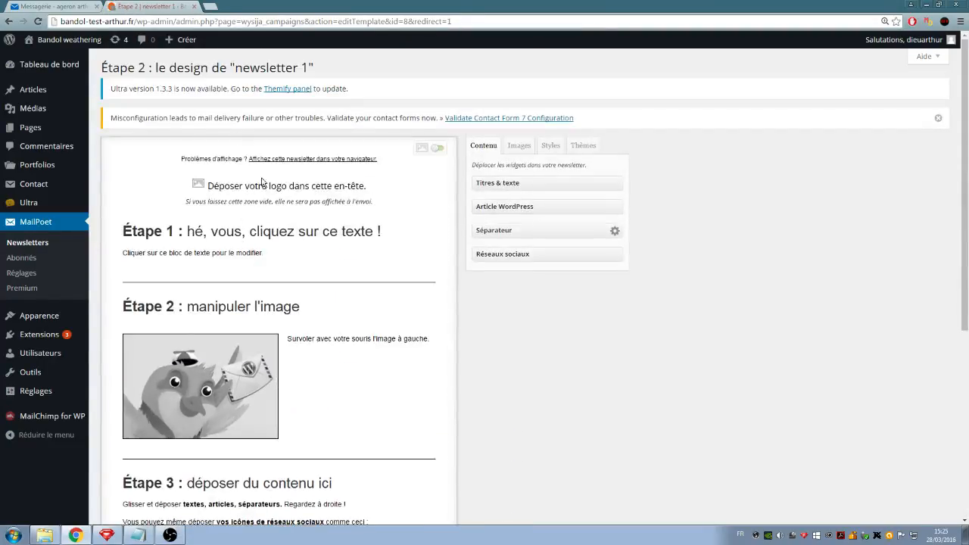
click(133, 212)
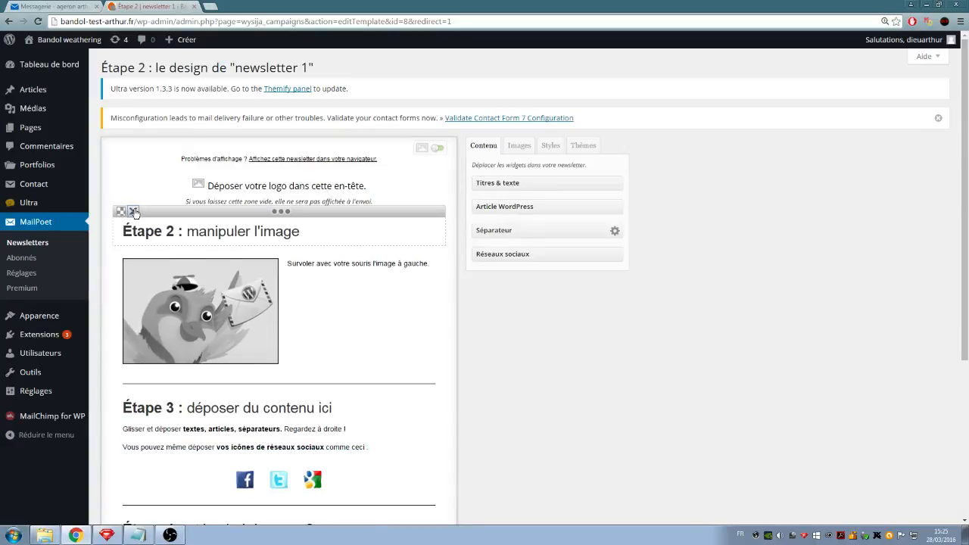
click(133, 211)
click(133, 211)
click(133, 211)
click(133, 211)
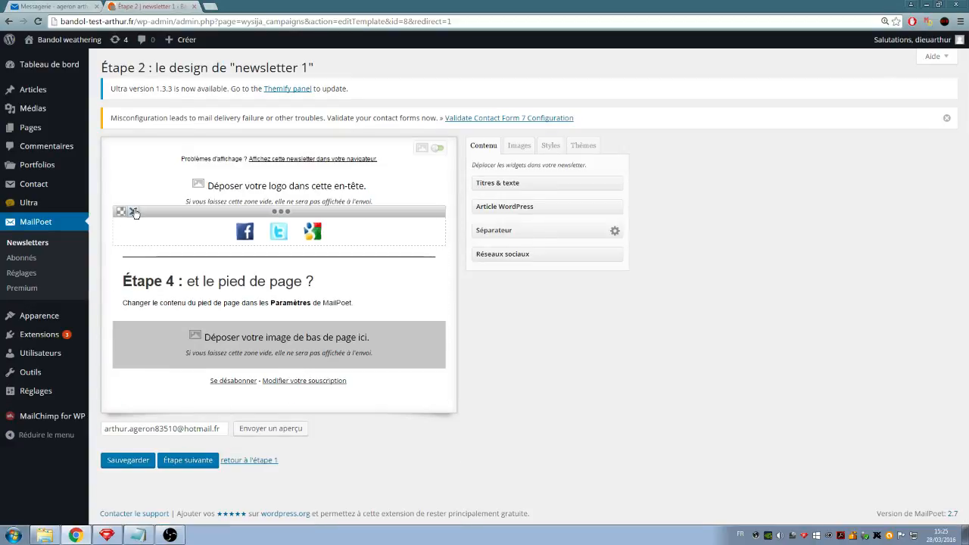
click(134, 211)
click(133, 212)
click(133, 212)
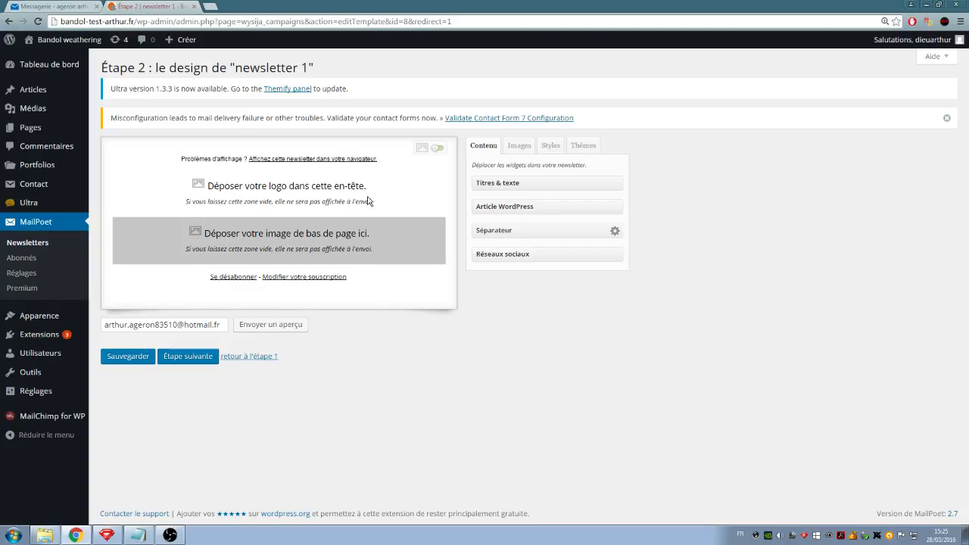
Upload the PNG version of logo SEVAR from the bandol photo folder to the newsletter's images
click(520, 147)
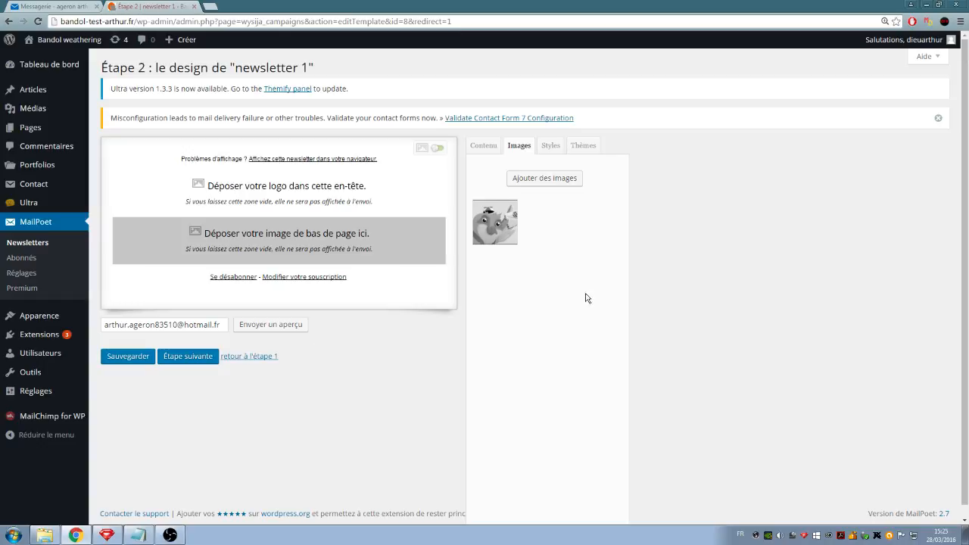
click(553, 178)
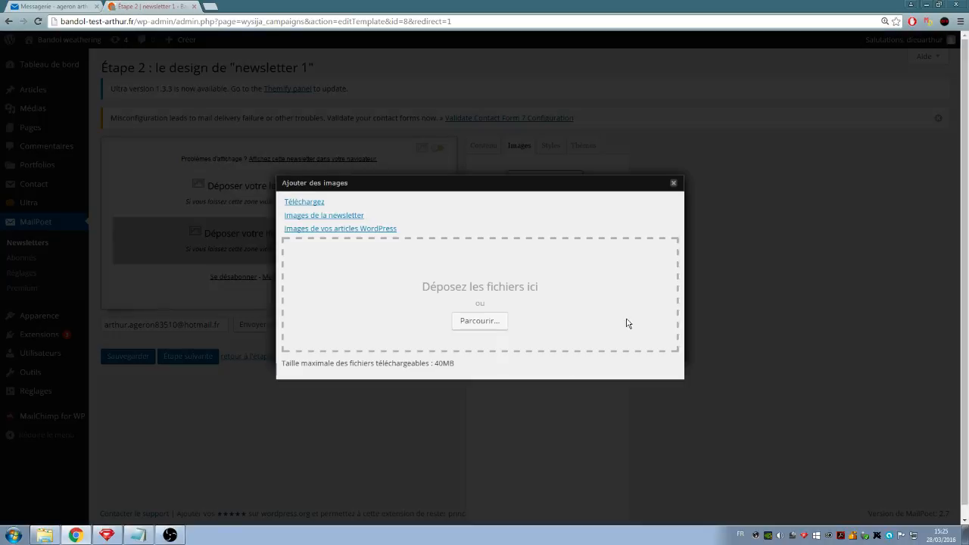
click(496, 324)
click(176, 148)
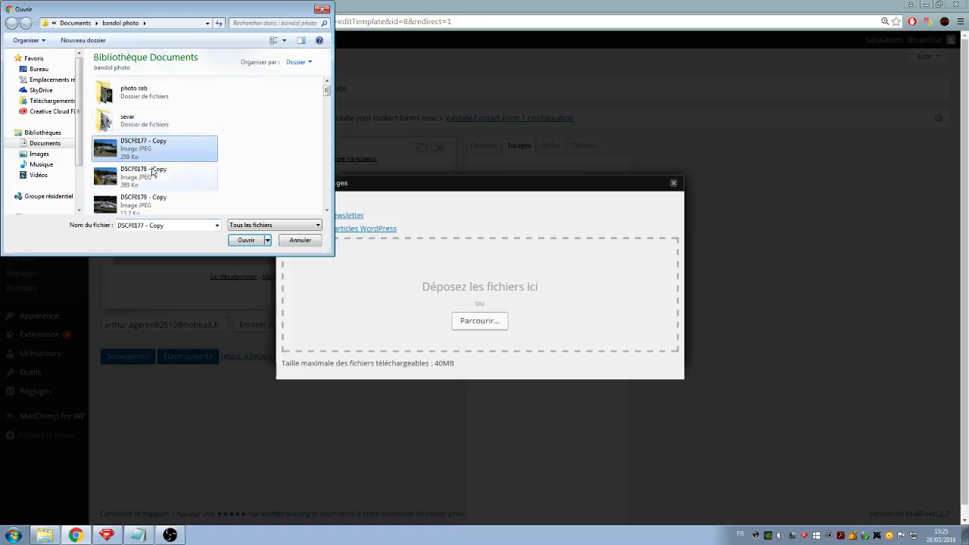
scroll(182, 139, down, 8)
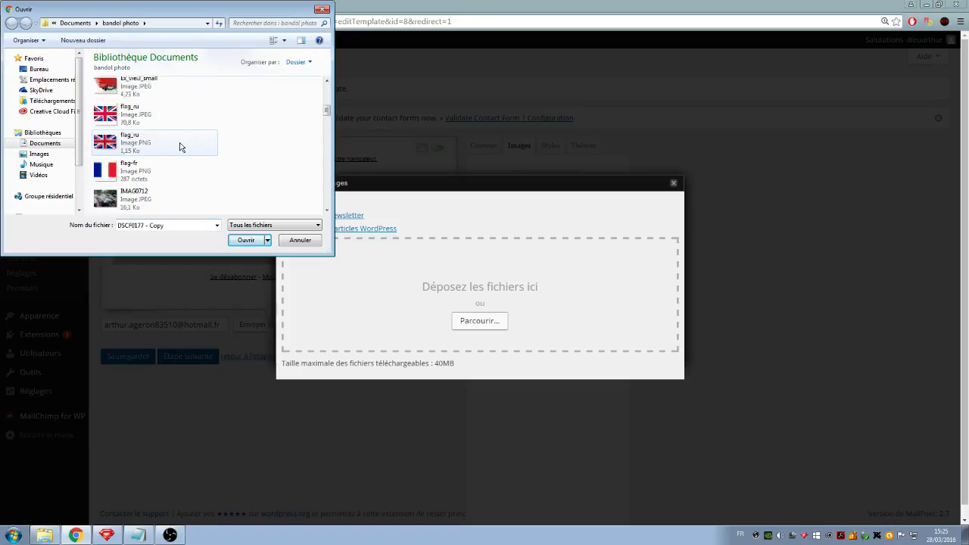
scroll(173, 148, down, 5)
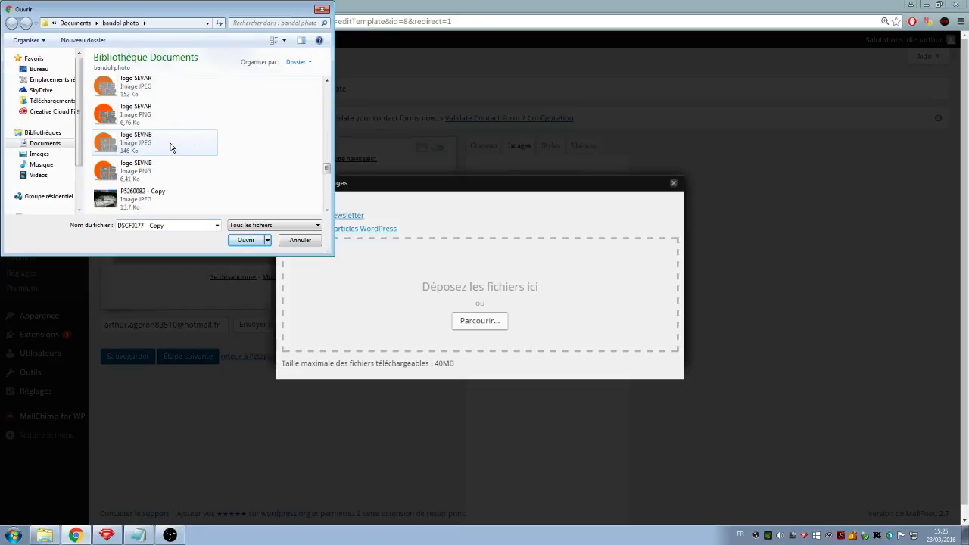
click(123, 95)
click(160, 117)
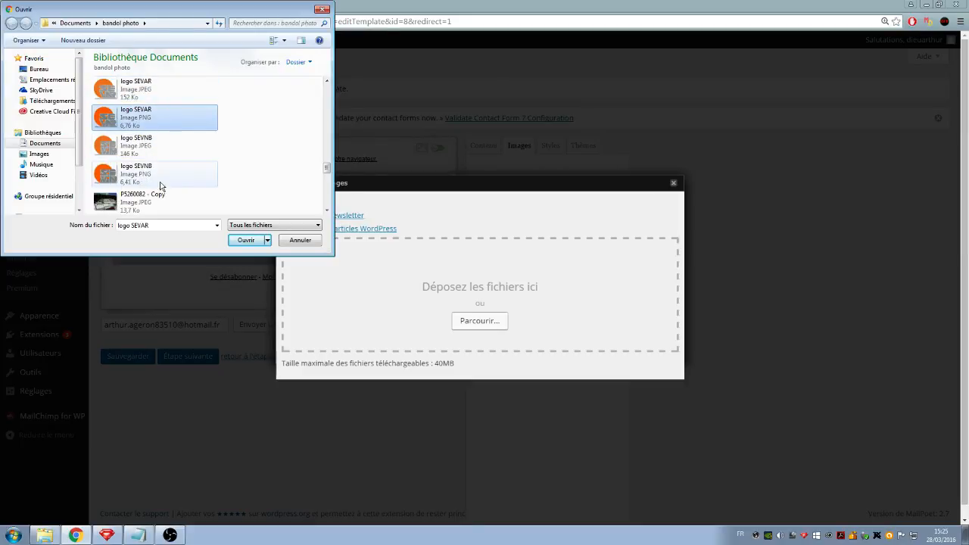
click(246, 242)
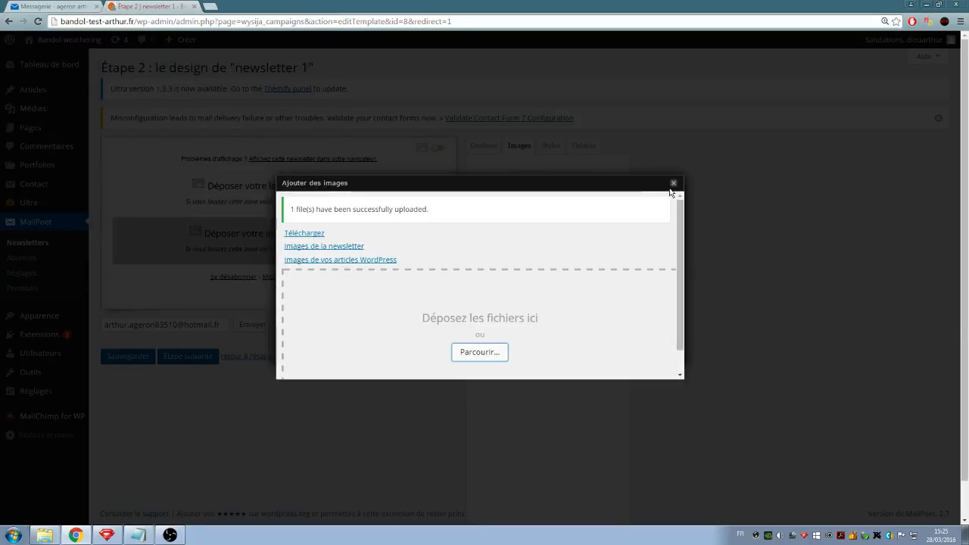
click(674, 184)
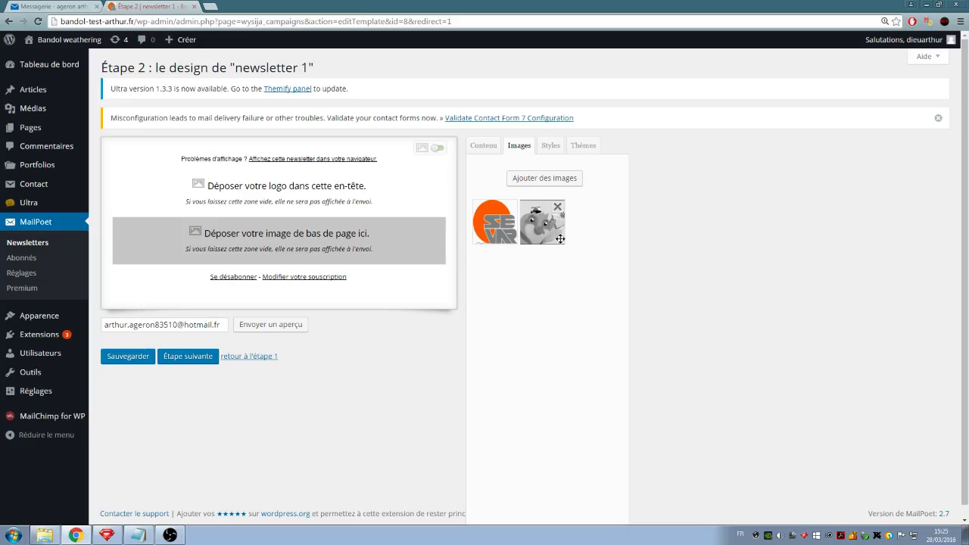
Upload the PNG version of logo SEVNB from the bandol photo folder to the newsletter's images
click(522, 178)
click(470, 319)
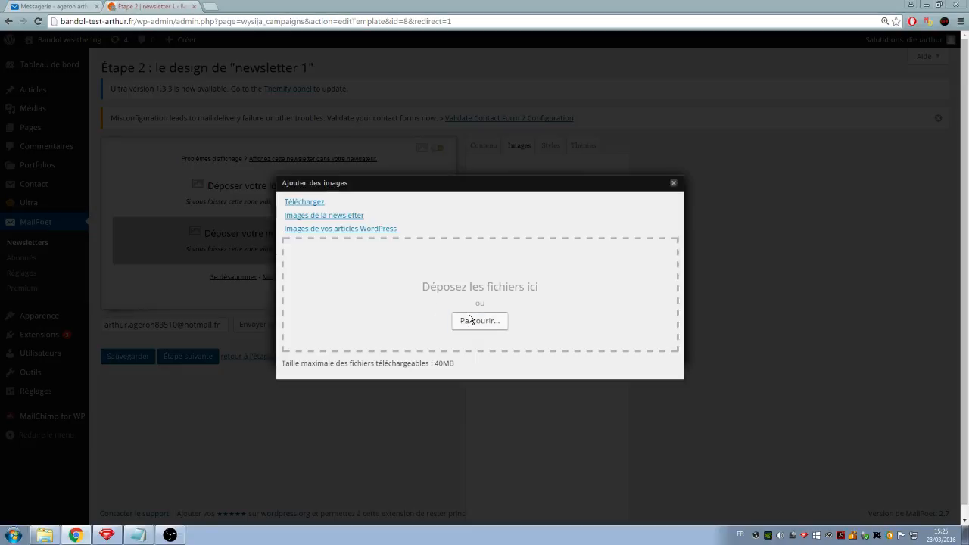
click(155, 172)
scroll(156, 175, down, 3)
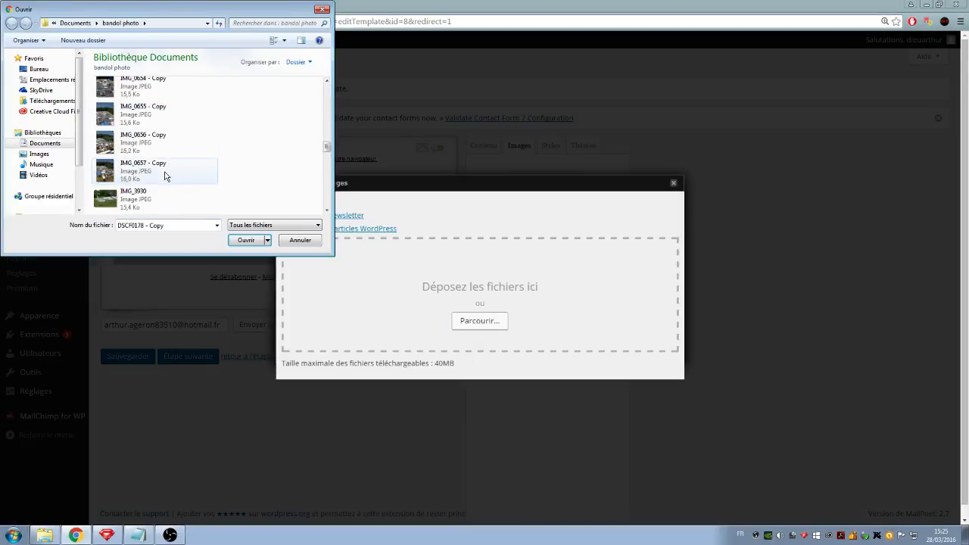
scroll(166, 176, down, 5)
click(152, 173)
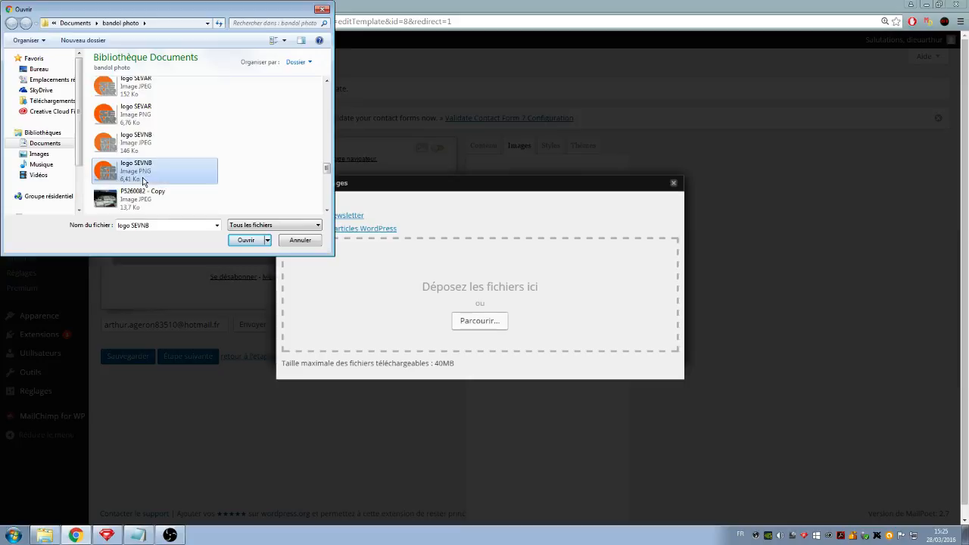
click(229, 239)
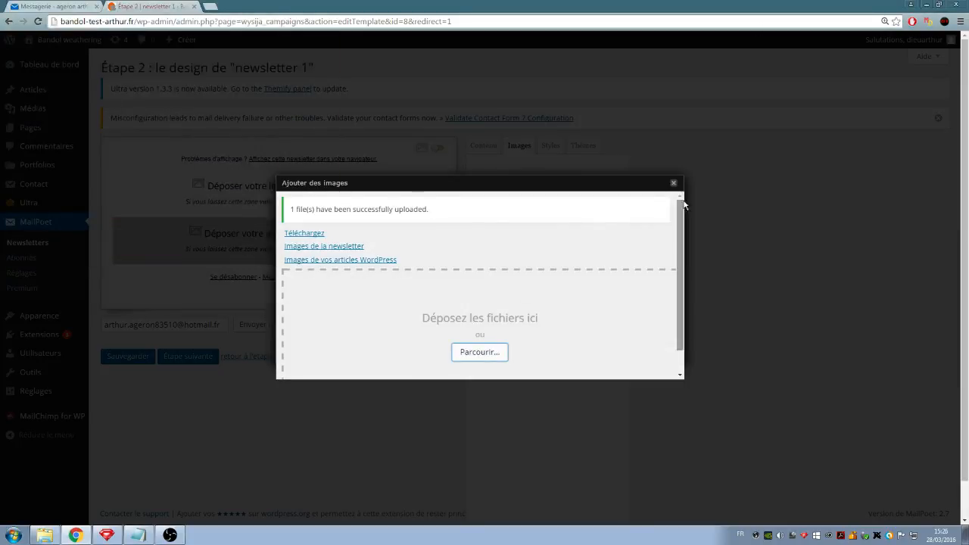
click(674, 182)
Place the SEVNB logo in the newsletter header and the SEVAR logo in the footer
drag(372, 246, 253, 197)
drag(544, 223, 262, 292)
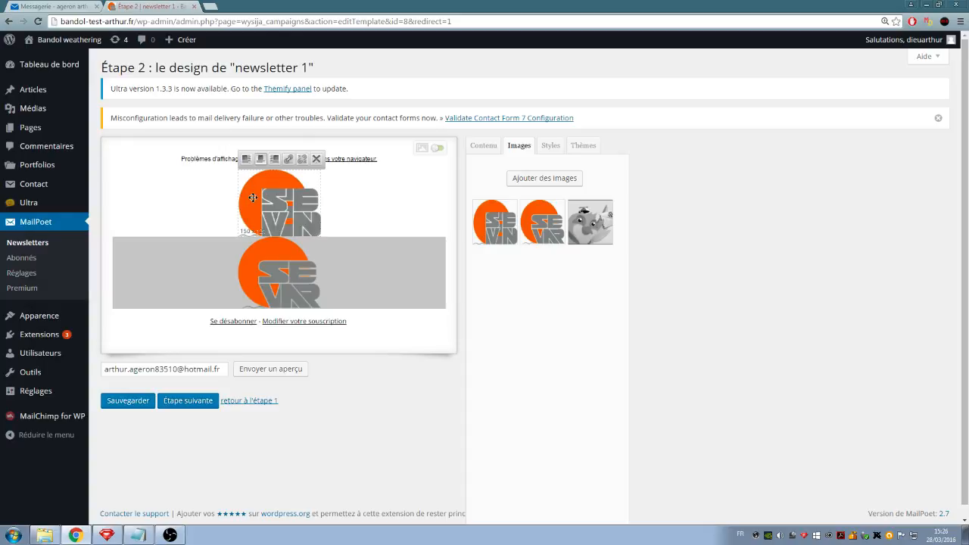
Upload a JPEG photo from the bandol photo folder to the newsletter's images
click(521, 182)
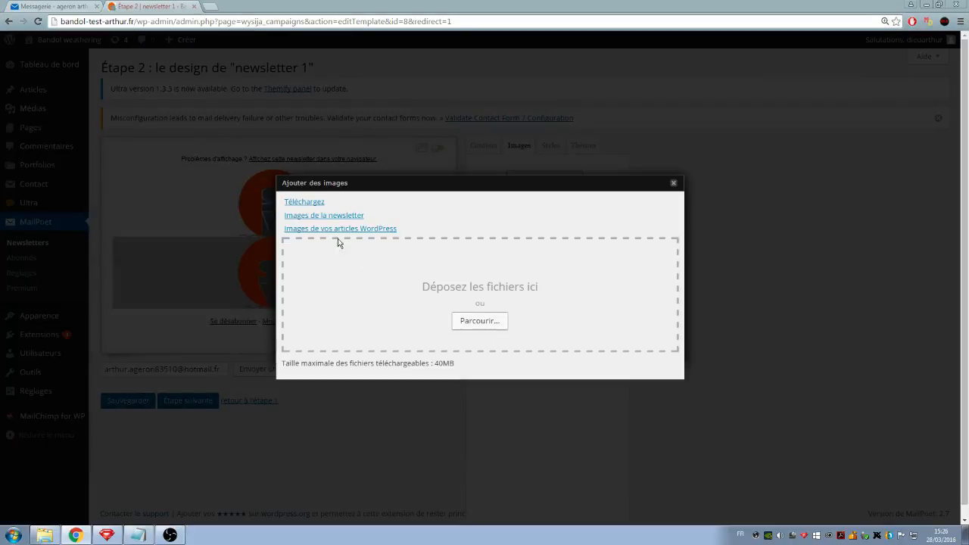
click(480, 321)
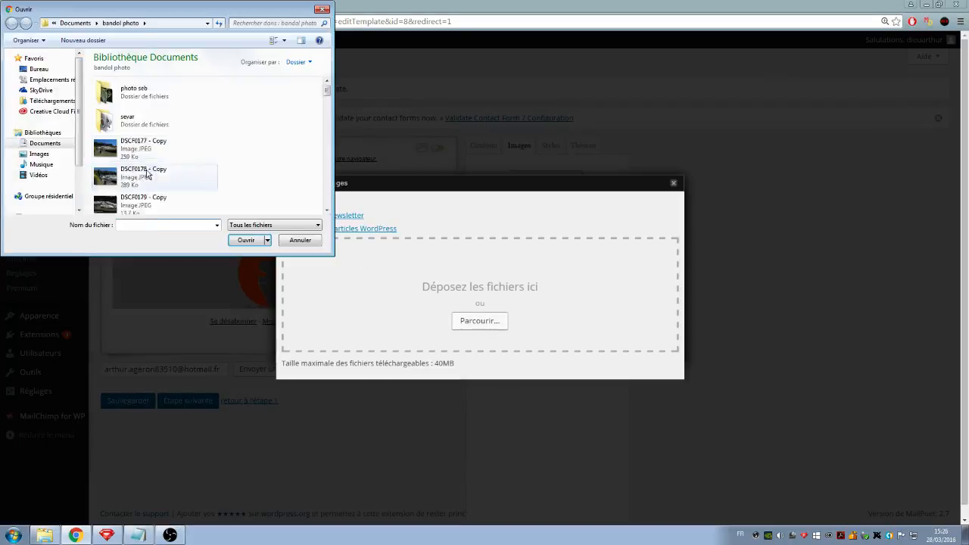
click(147, 176)
scroll(168, 157, down, 3)
scroll(151, 151, up, 2)
click(144, 131)
click(248, 240)
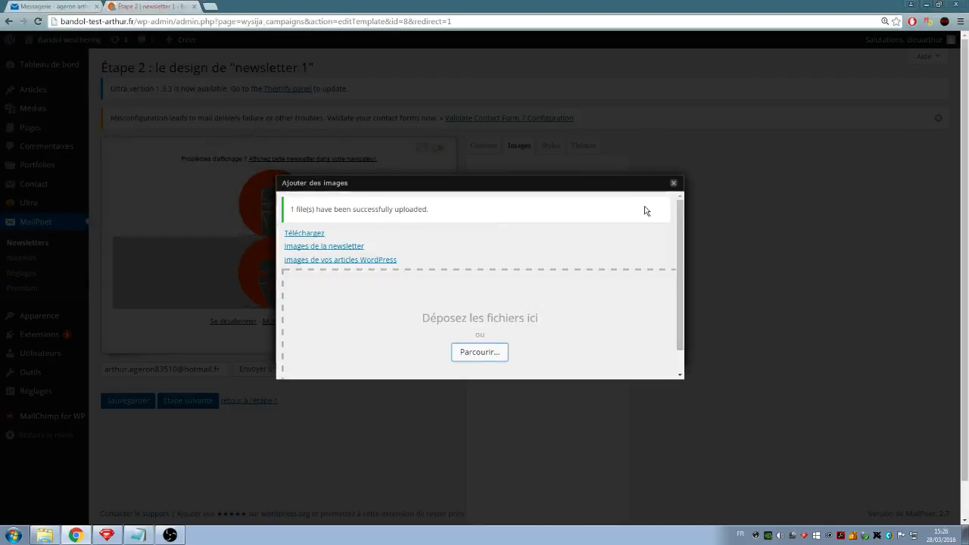
click(673, 182)
Try the uploaded photo as a content block between the two logos, and remove that block again
drag(494, 222, 236, 246)
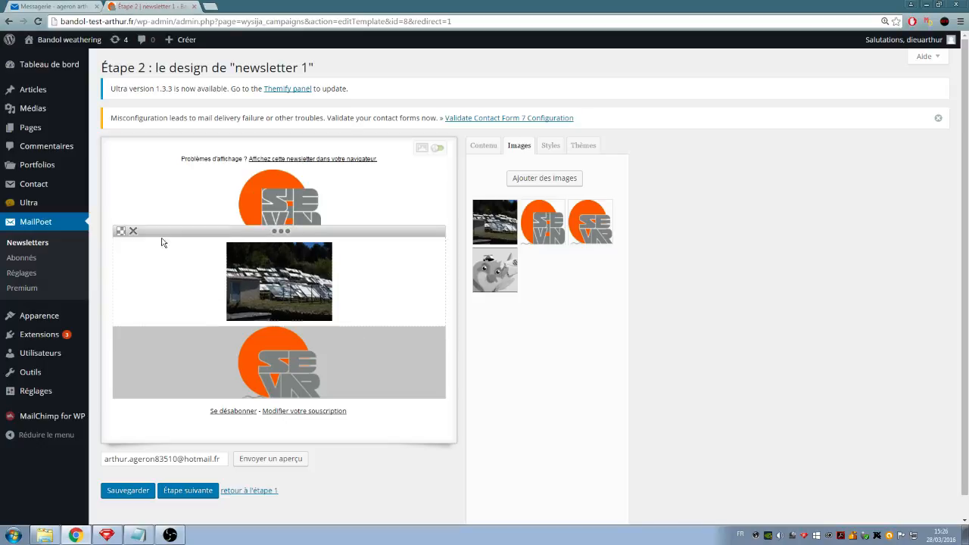
click(133, 231)
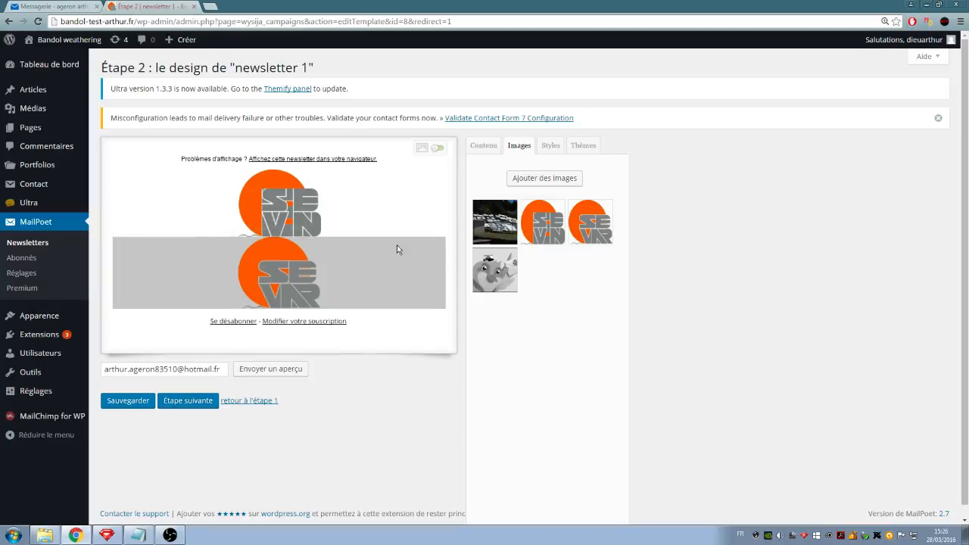
Add a Titres & texte block between the logos containing "bonjour ceci est la newsletter, bonjour."
click(490, 145)
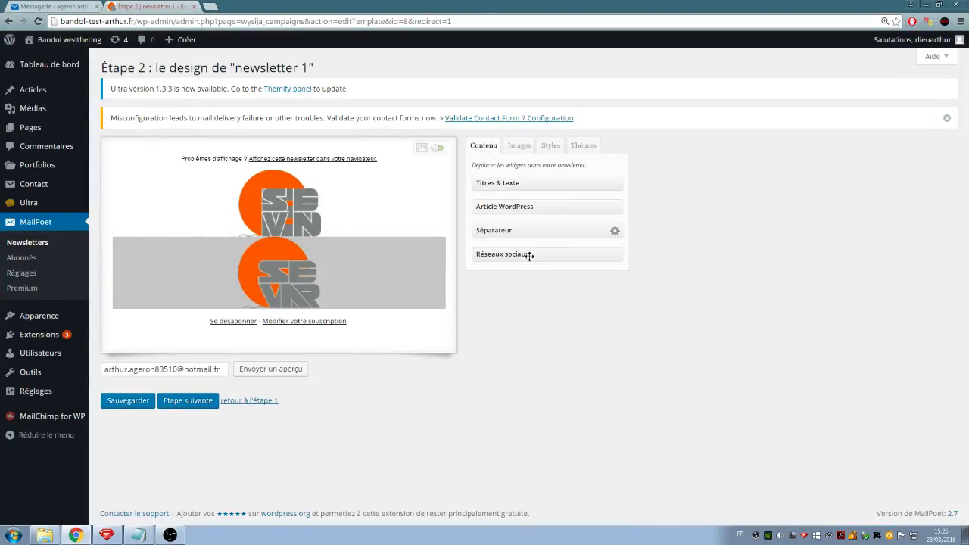
drag(533, 183, 306, 242)
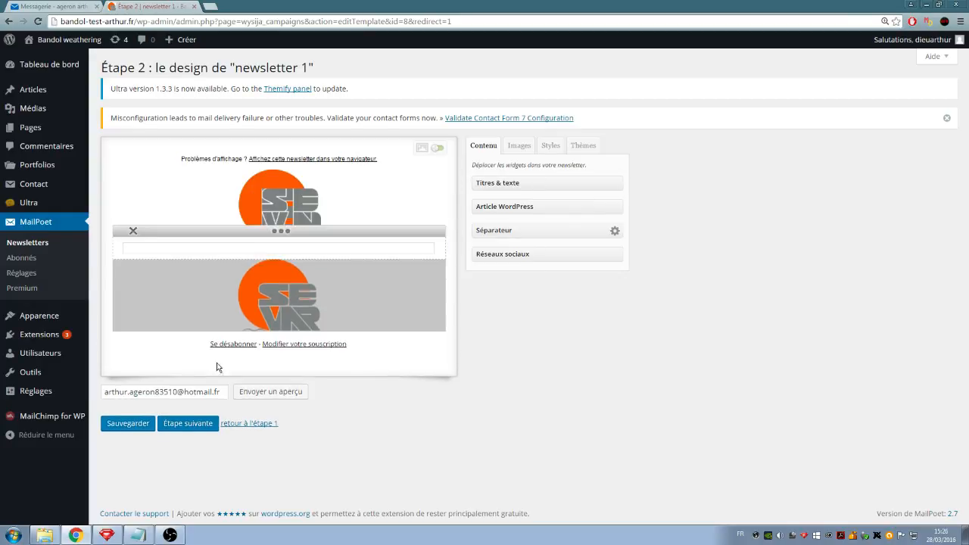
drag(281, 283, 127, 283)
text(bon)
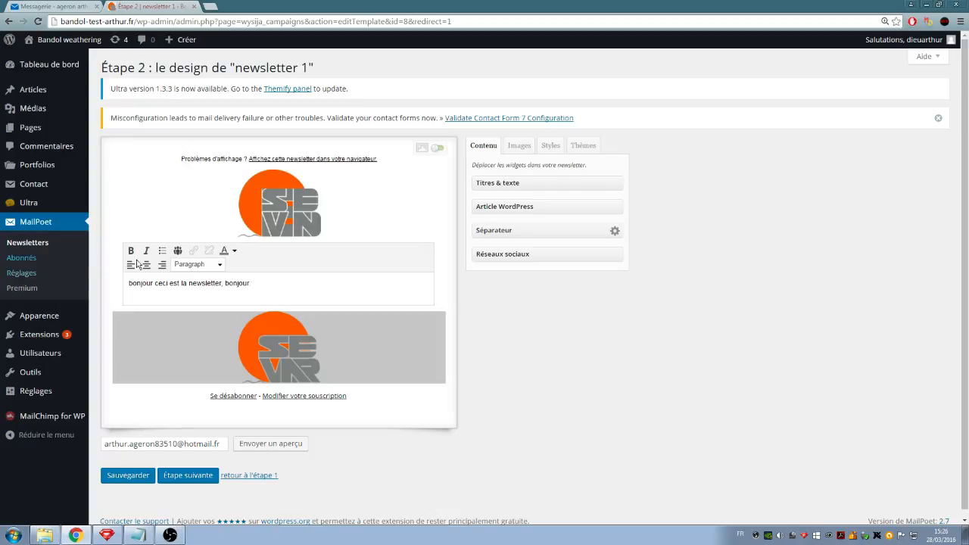
Format the whole greeting text as Heading 1 in bold italic
click(195, 264)
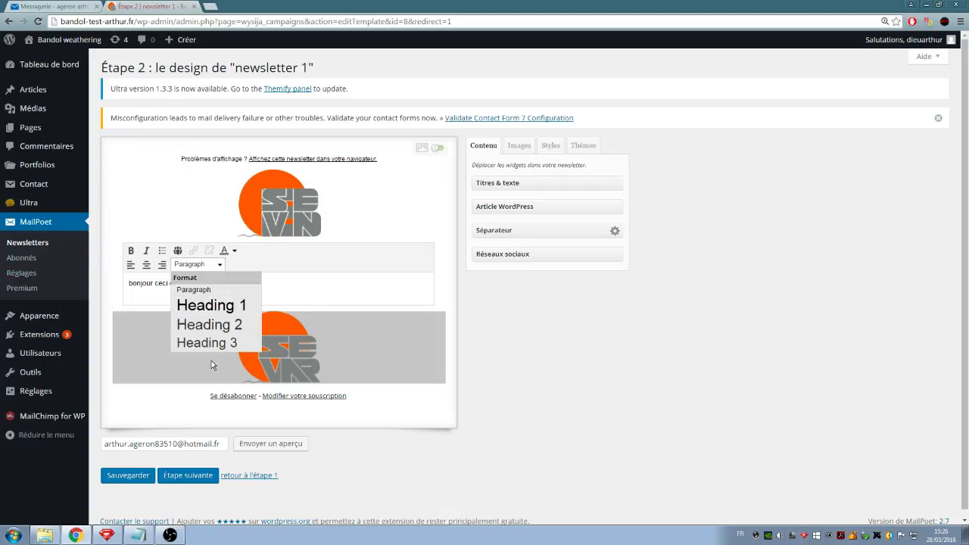
click(227, 305)
drag(396, 286, 126, 287)
double_click(233, 251)
click(130, 251)
click(131, 251)
click(146, 251)
click(133, 251)
click(316, 296)
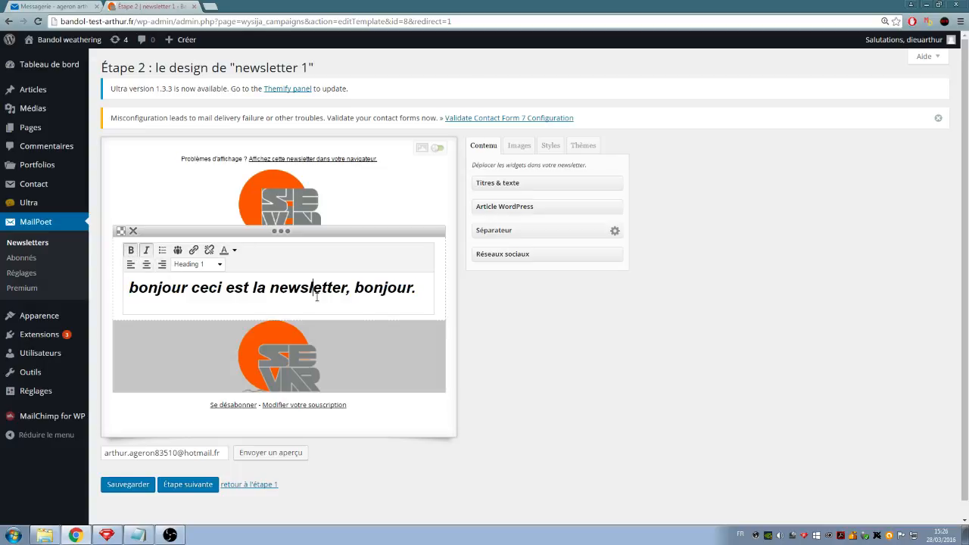
click(424, 287)
Insert a separator line between the greeting text and the footer logo
drag(497, 229, 368, 294)
drag(511, 235, 290, 296)
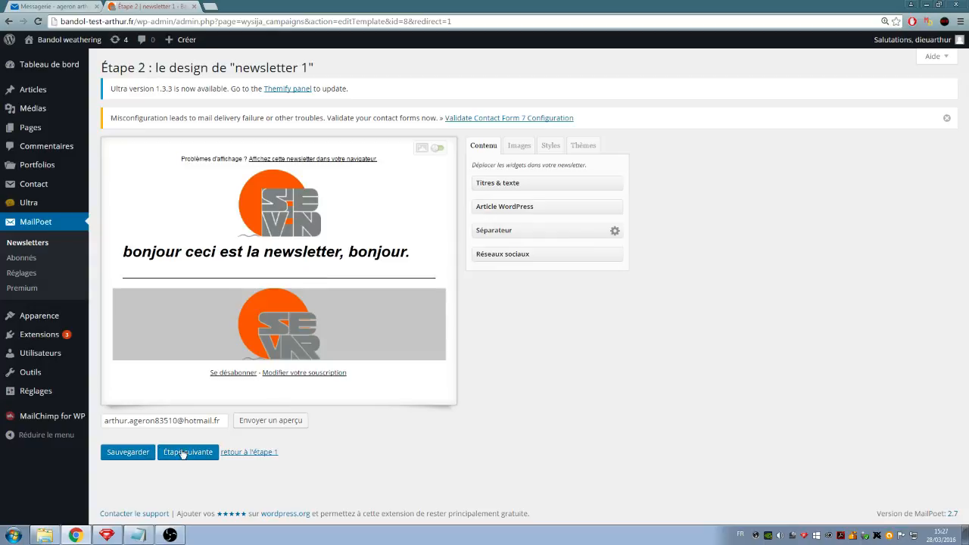
Try a Titres & texte block between the separator and the footer logo, and remove that block again
drag(519, 230, 262, 370)
drag(521, 183, 267, 295)
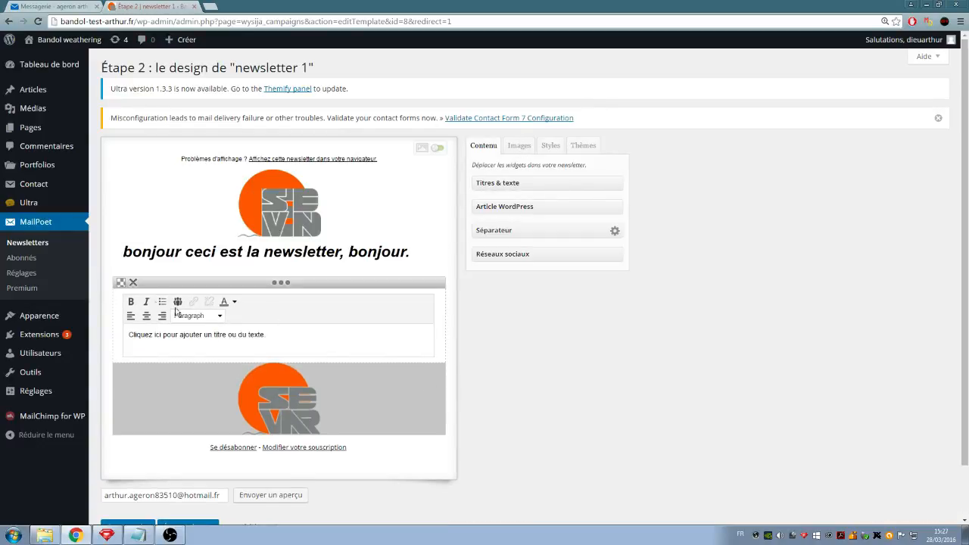
click(133, 283)
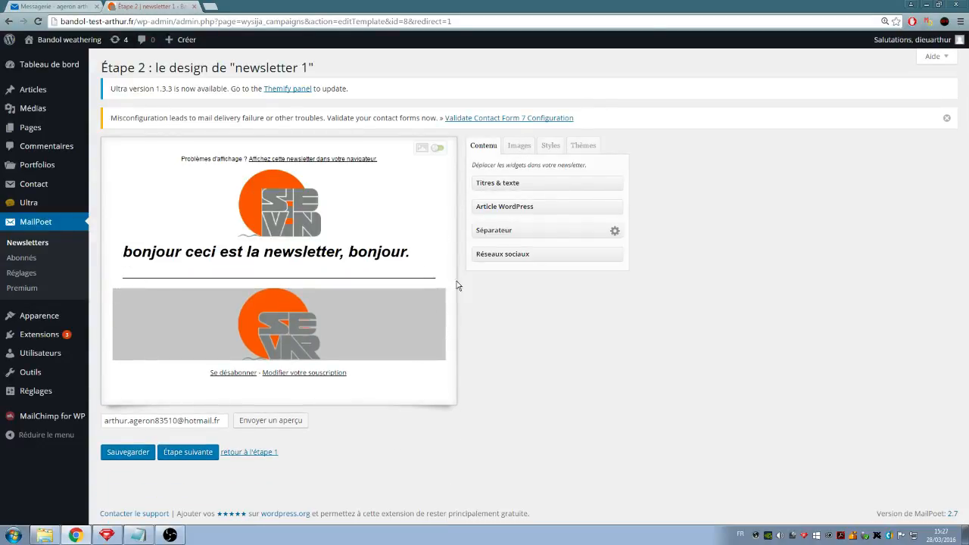
Try several icon styles for a Réseaux sociaux block above the footer logo, and discard the block
drag(545, 255, 288, 306)
drag(480, 253, 269, 304)
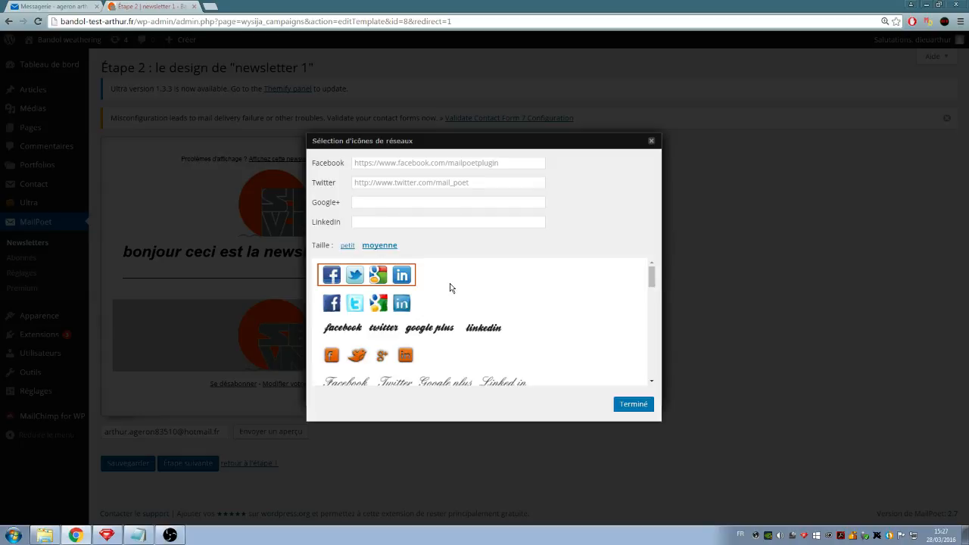
click(370, 306)
key(Tab)
key(Tab)
key(Tab)
key(Tab)
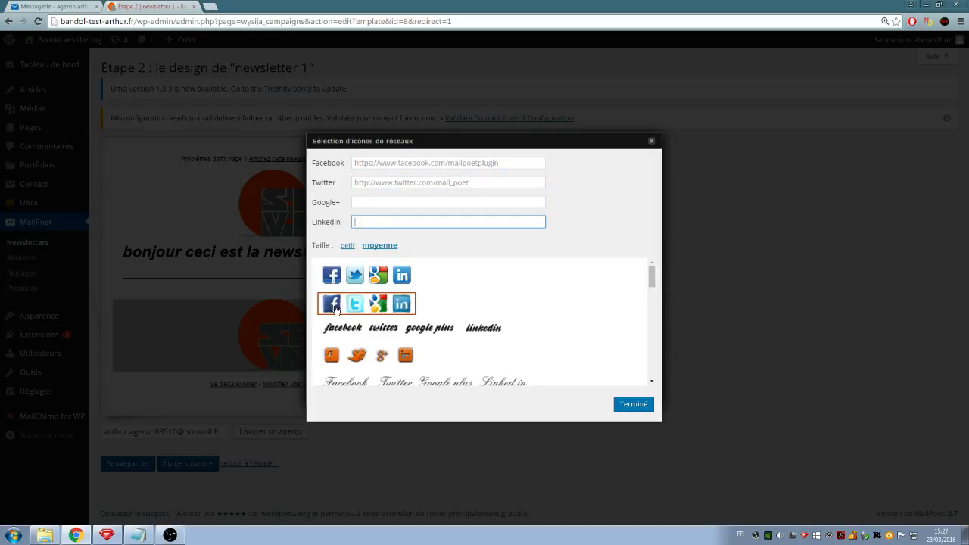
scroll(353, 285, down, 5)
click(381, 312)
scroll(382, 321, up, 1)
click(382, 274)
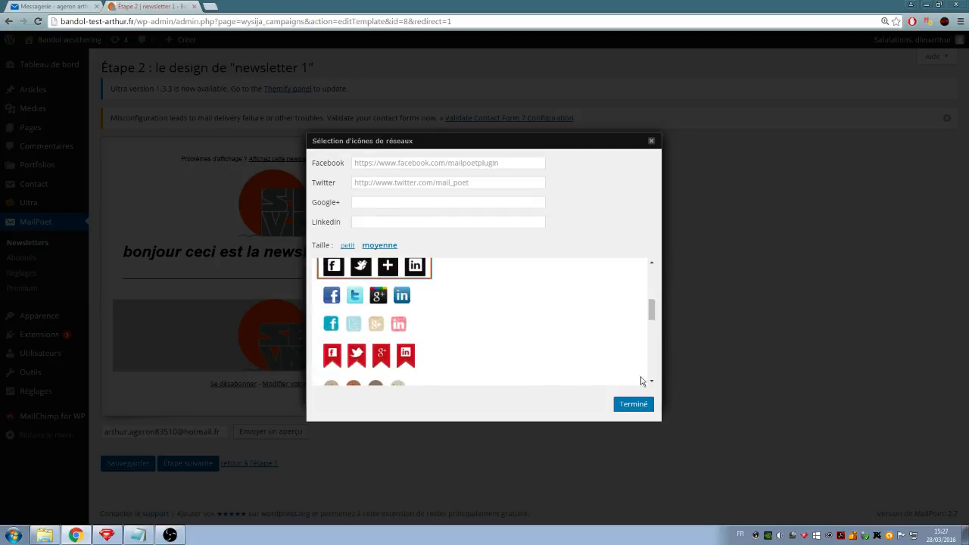
click(653, 143)
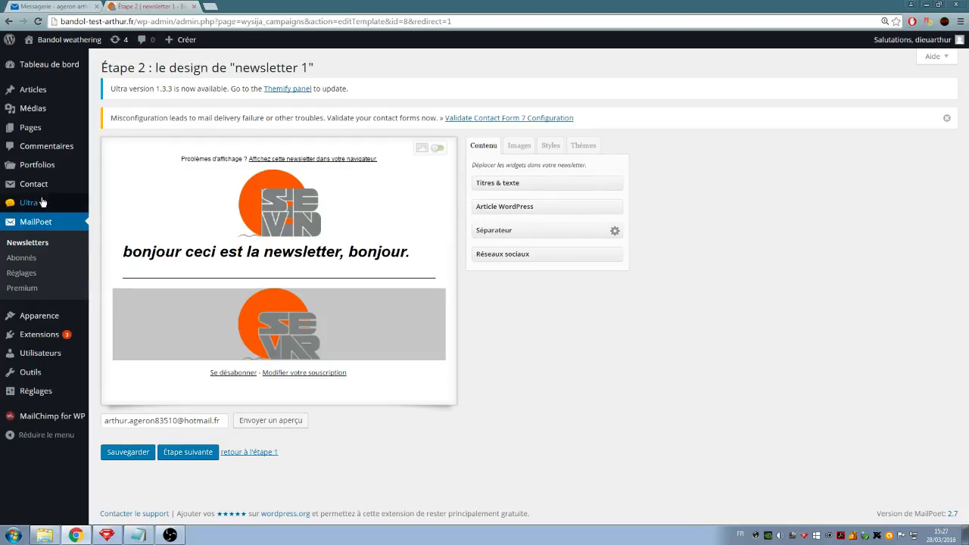
Try choosing the Lexiqueen page for an Article WordPress block with the content type filter cleared, and cancel the insertion
mouse_move(16, 206)
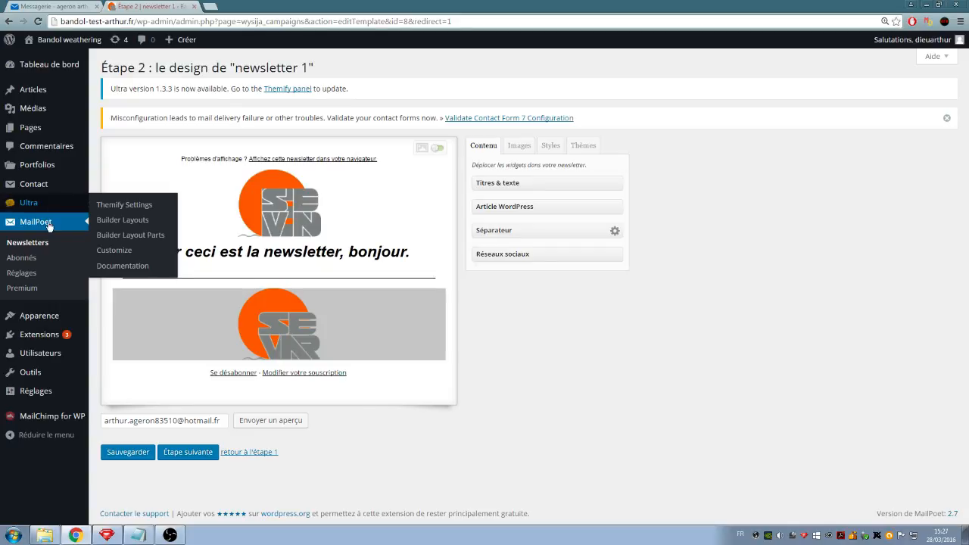
drag(507, 207, 234, 399)
drag(515, 206, 342, 351)
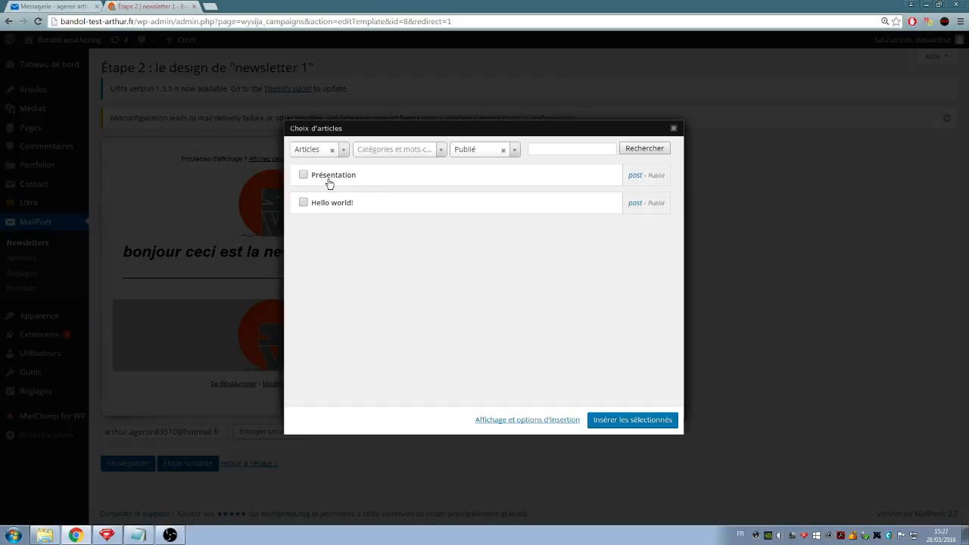
click(332, 150)
click(344, 154)
click(439, 150)
click(443, 152)
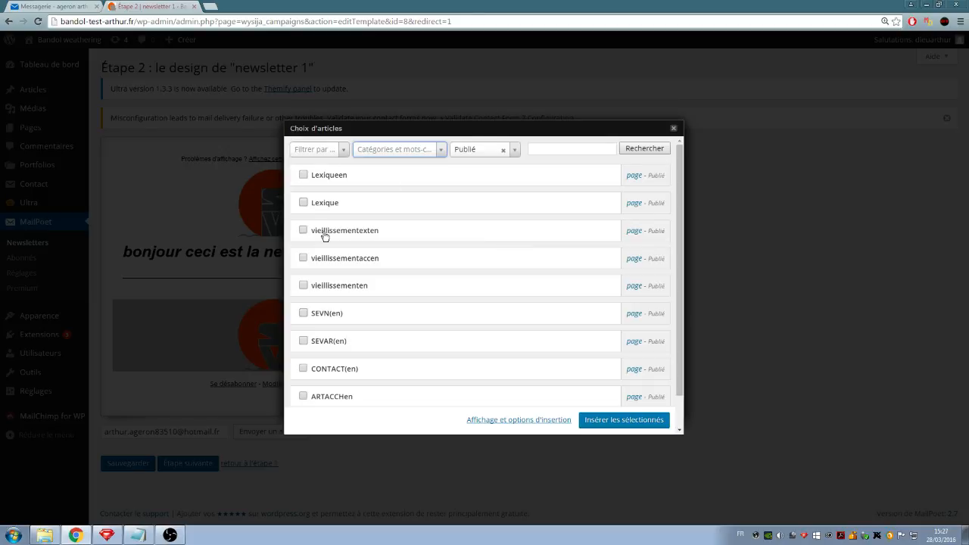
scroll(368, 348, down, 1)
scroll(368, 347, up, 1)
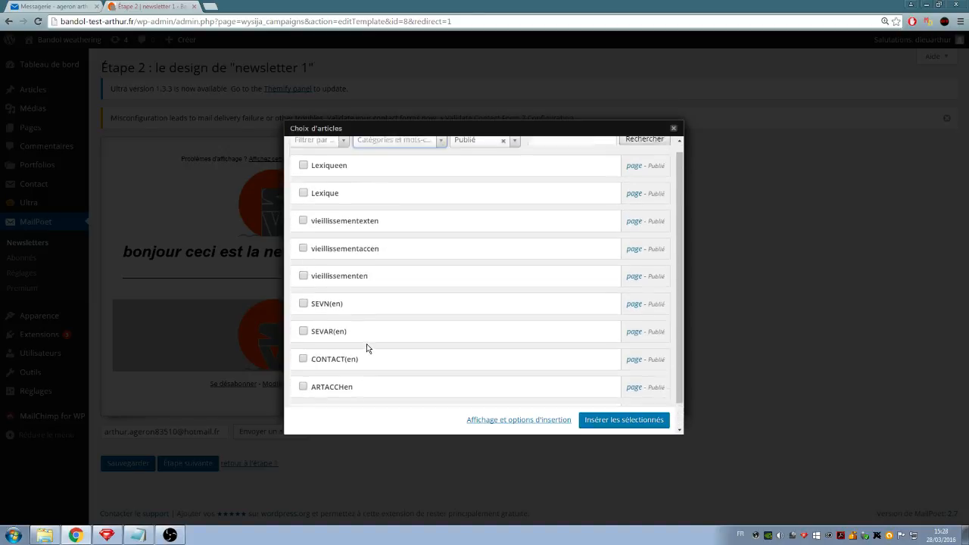
click(324, 179)
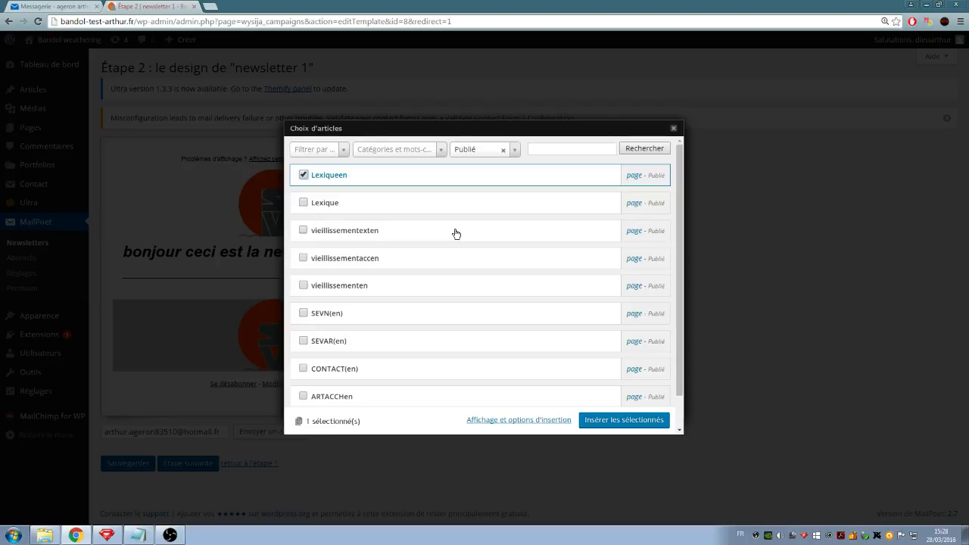
click(673, 128)
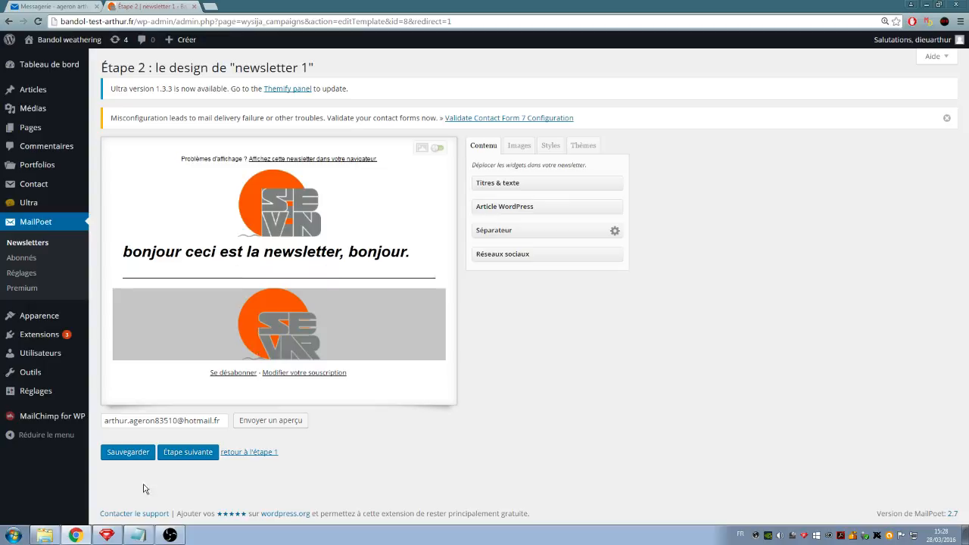
Send a preview of the newsletter to the e-mail address already entered below the design
drag(104, 420, 351, 437)
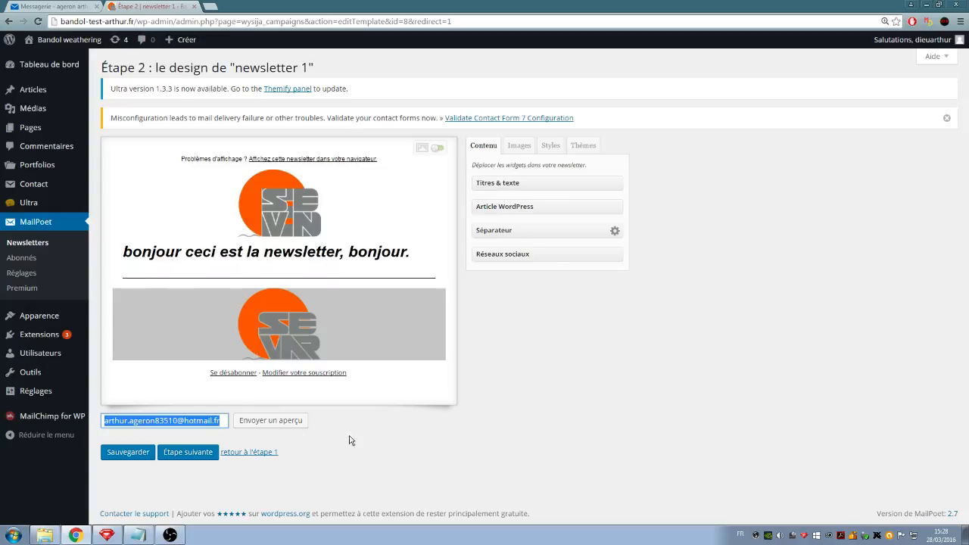
click(282, 423)
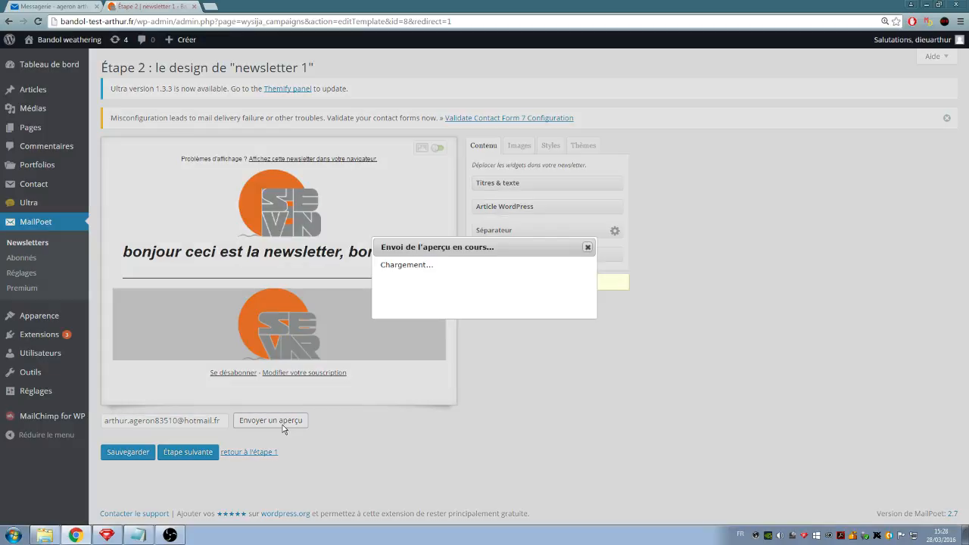
click(587, 247)
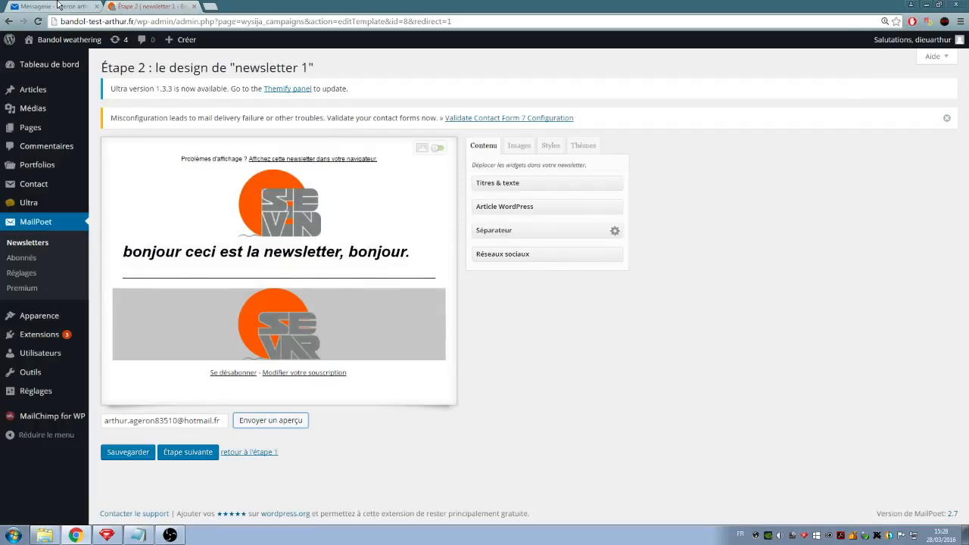
Switch to the Outlook inbox and open the "newsletter 1" message to examine the received preview
click(59, 6)
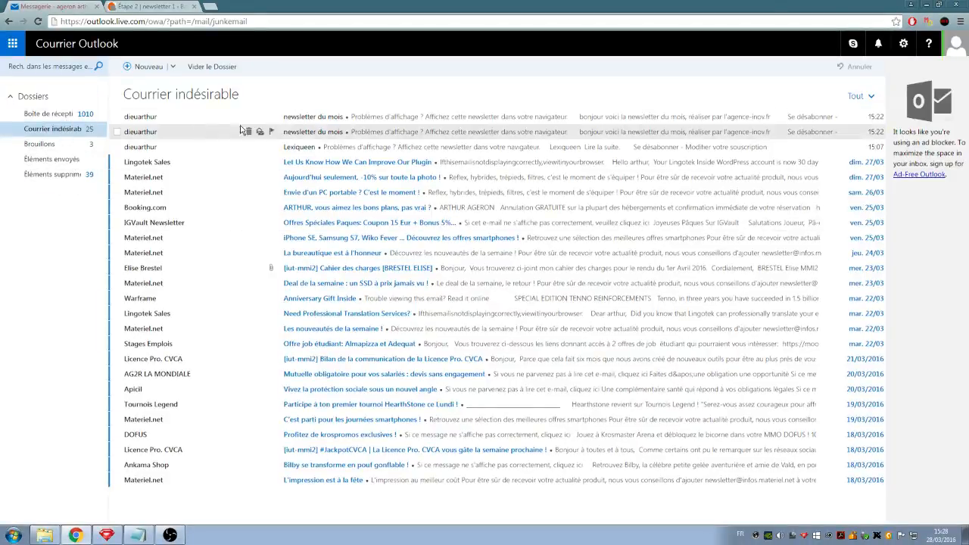
click(70, 114)
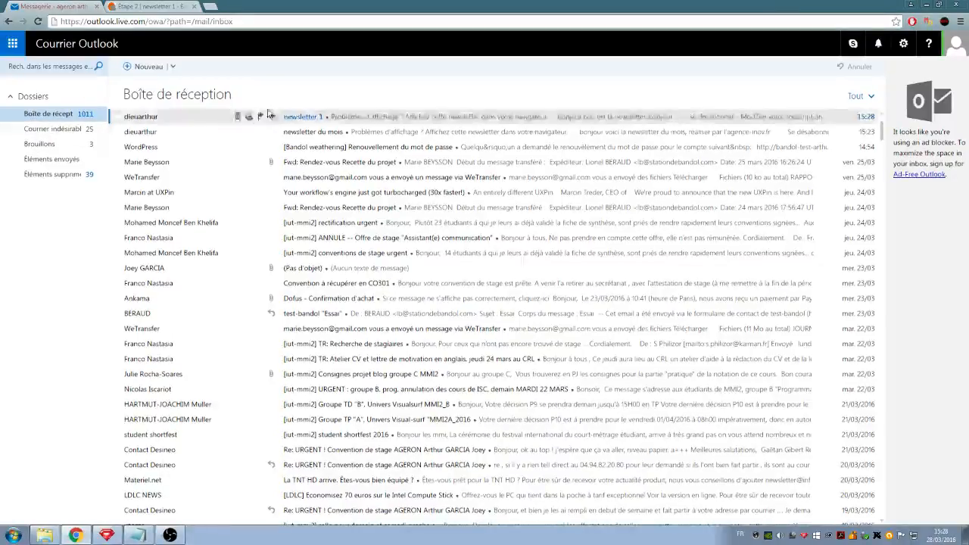
click(303, 117)
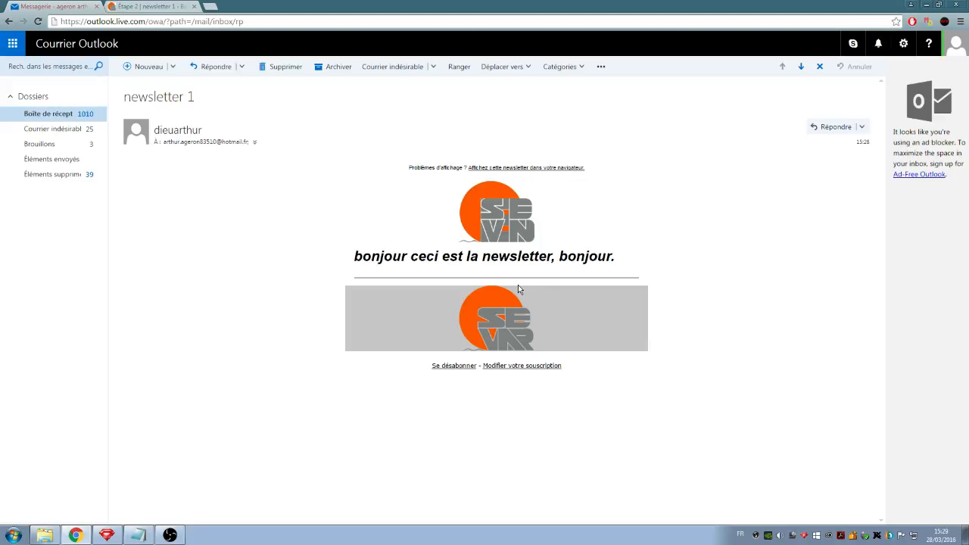
Return to the WordPress newsletter design, view the available themes, and continue to the final confirmation step
click(110, 5)
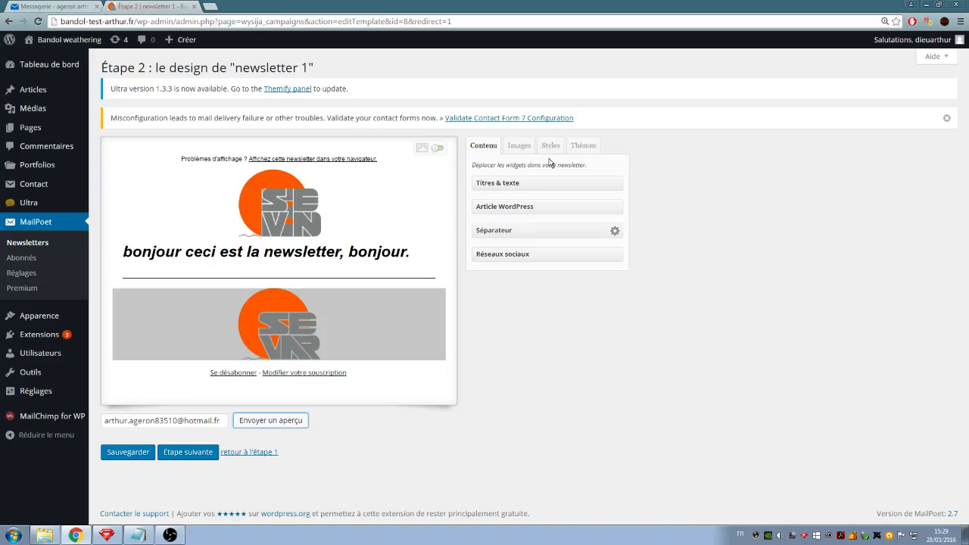
click(583, 145)
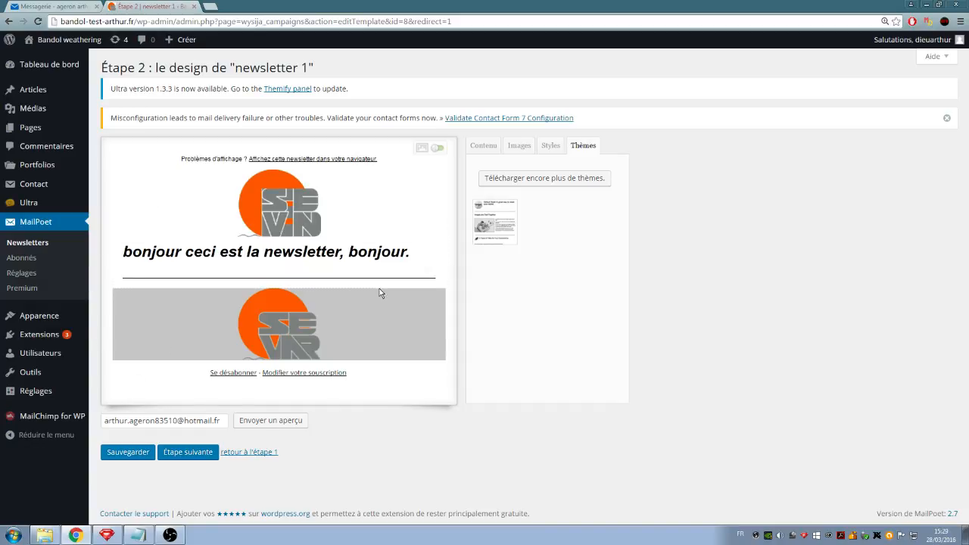
mouse_move(509, 219)
click(186, 452)
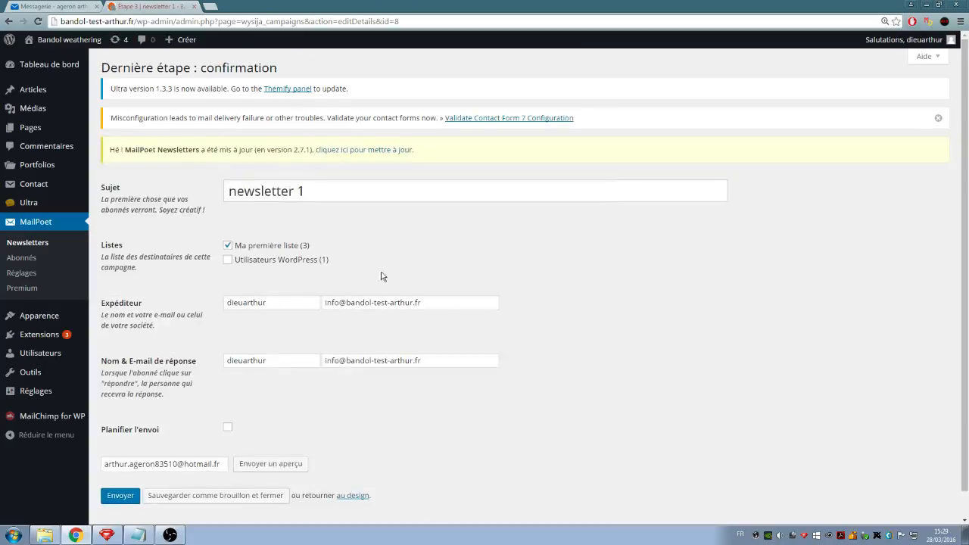
Review the subject, recipient list, sender and reply address fields of the confirmation form
drag(225, 164, 380, 164)
click(280, 207)
drag(220, 217, 332, 224)
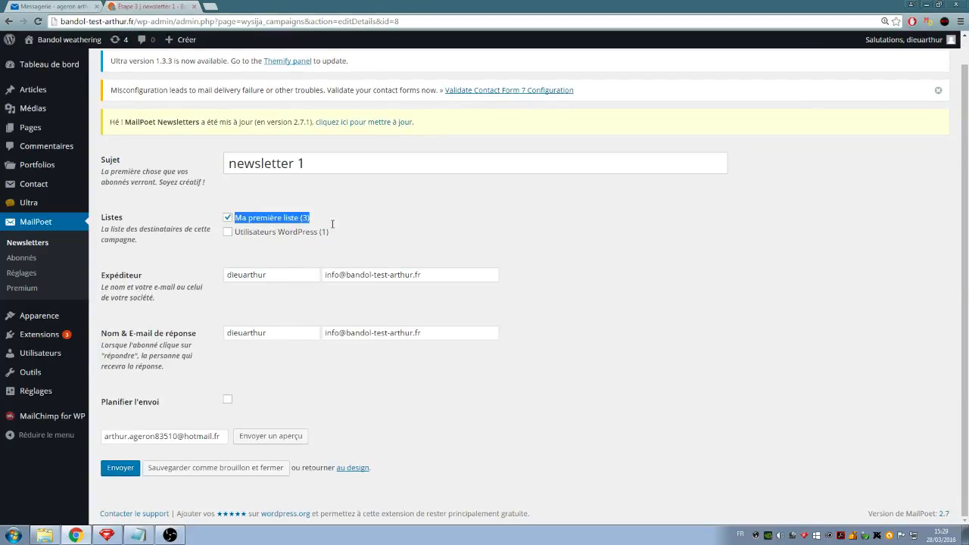
click(330, 219)
drag(324, 272, 450, 275)
click(444, 291)
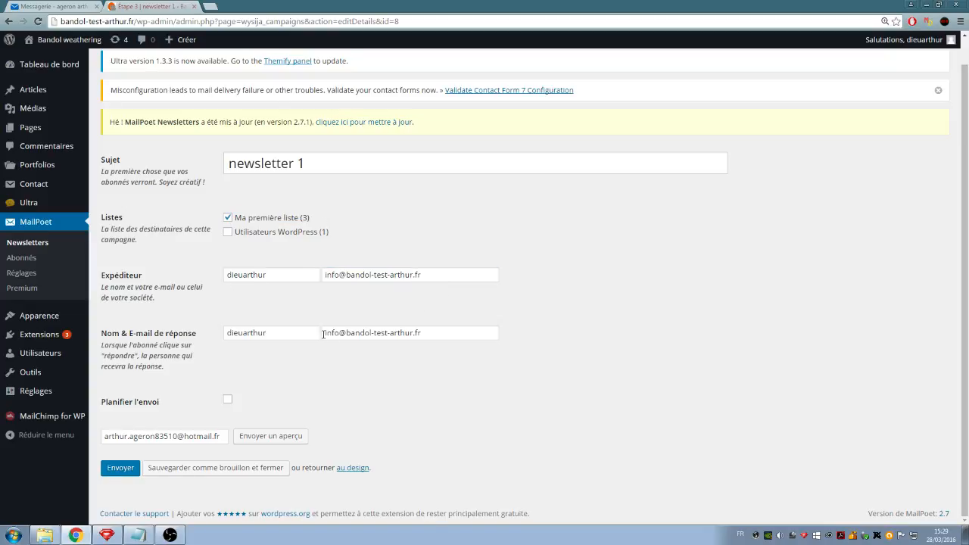
drag(326, 333, 454, 330)
click(453, 318)
drag(429, 275, 309, 282)
drag(444, 334, 283, 328)
click(226, 317)
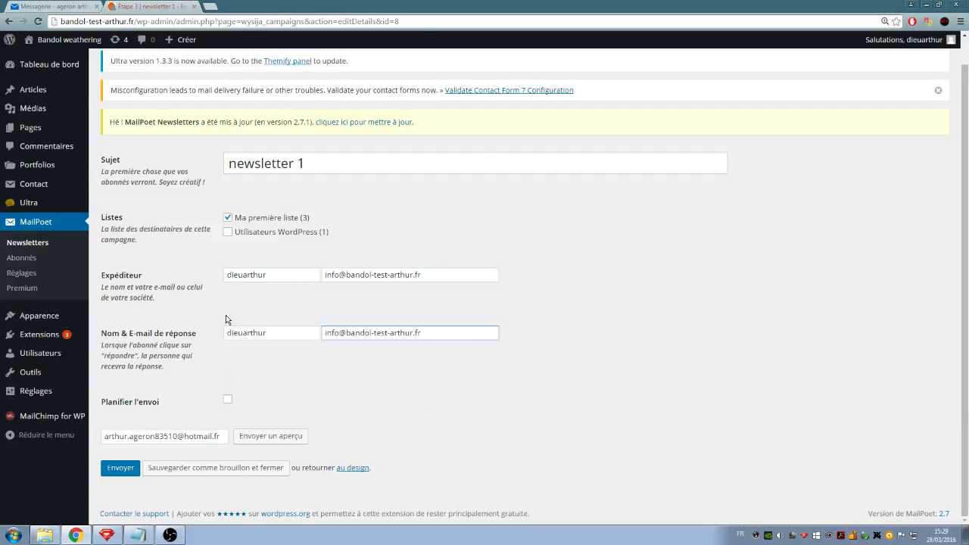
Try the Planifier l'envoi option and turn the scheduling off again
click(228, 399)
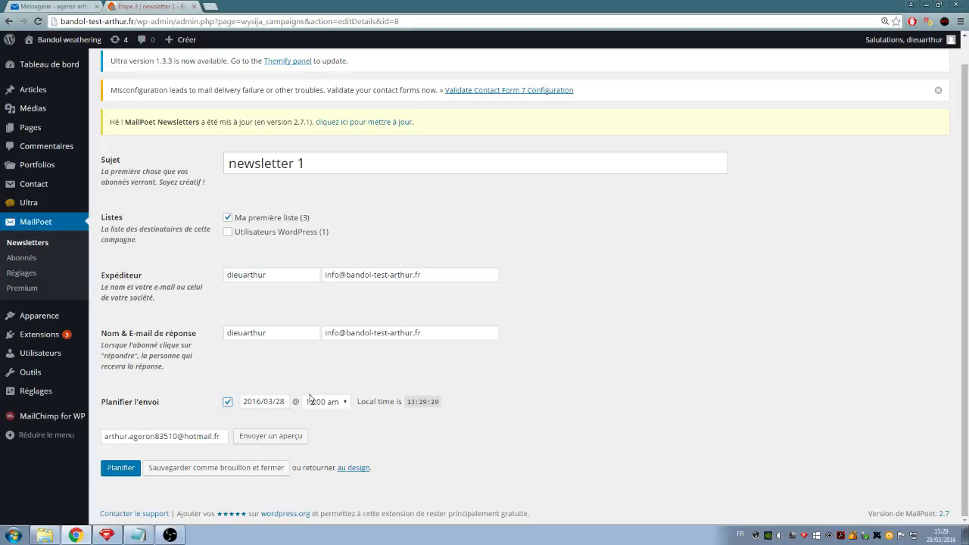
click(228, 404)
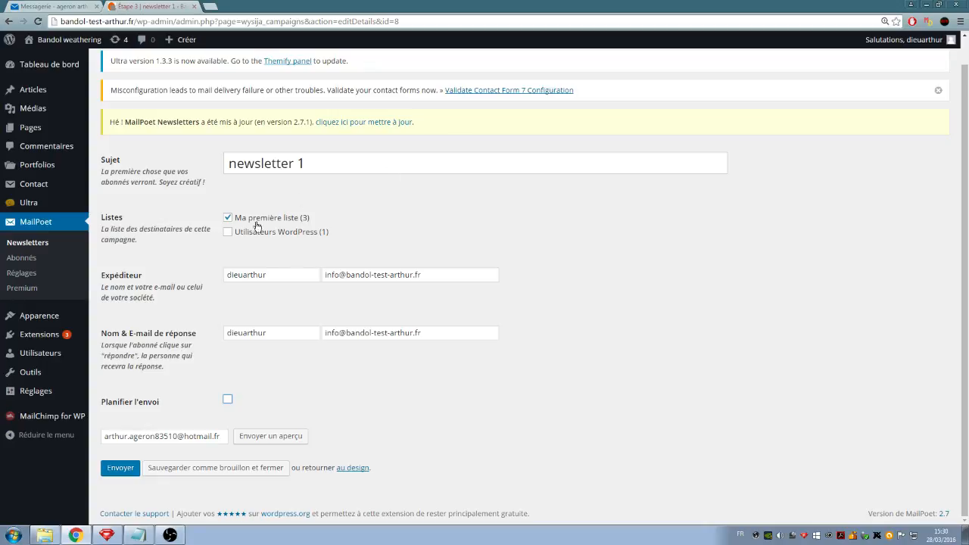
Create a new MailPoet newsletter from the newsletter list and set its type to Newsletter automatique
mouse_move(44, 215)
click(47, 225)
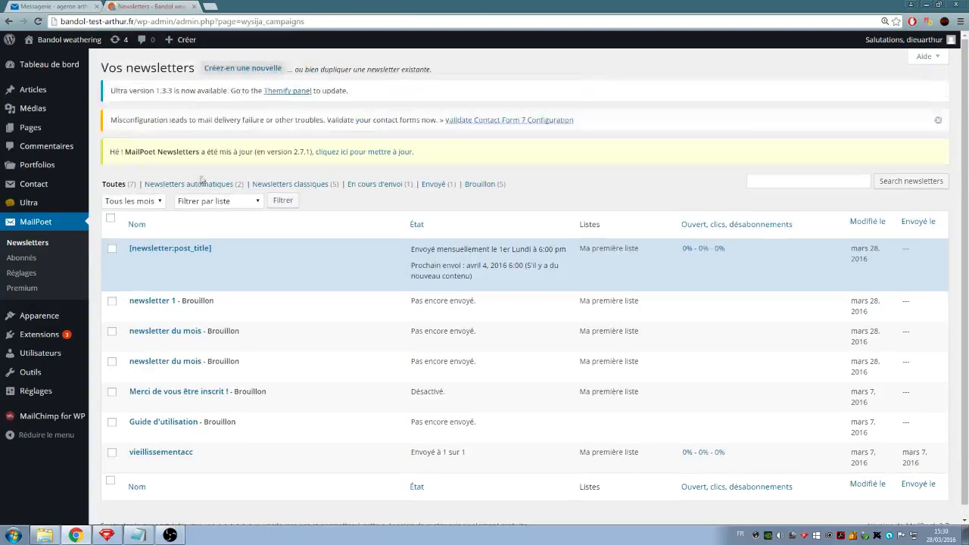
click(227, 70)
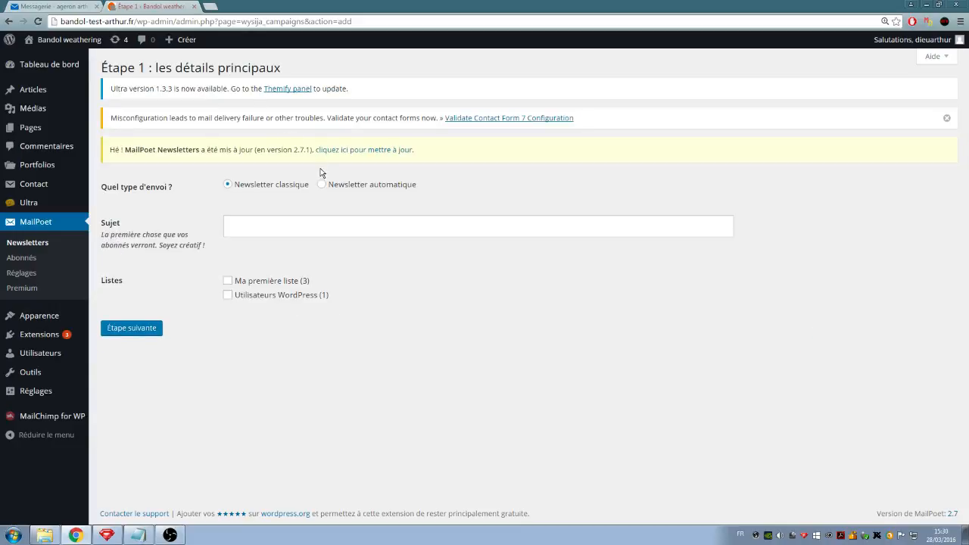
click(322, 184)
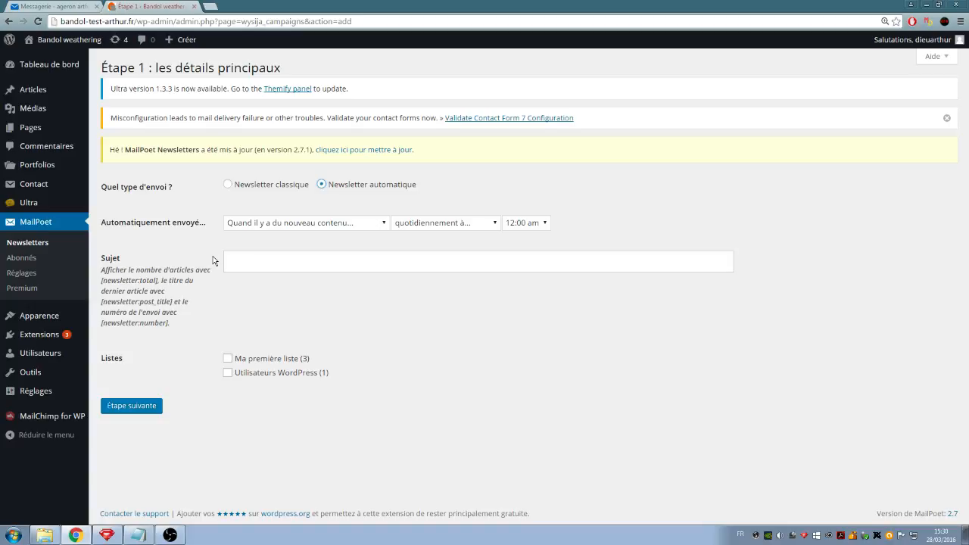
Set the automatic sending to "Quand quelqu'un s'inscrit à la liste..." for the list Ma première liste
click(333, 222)
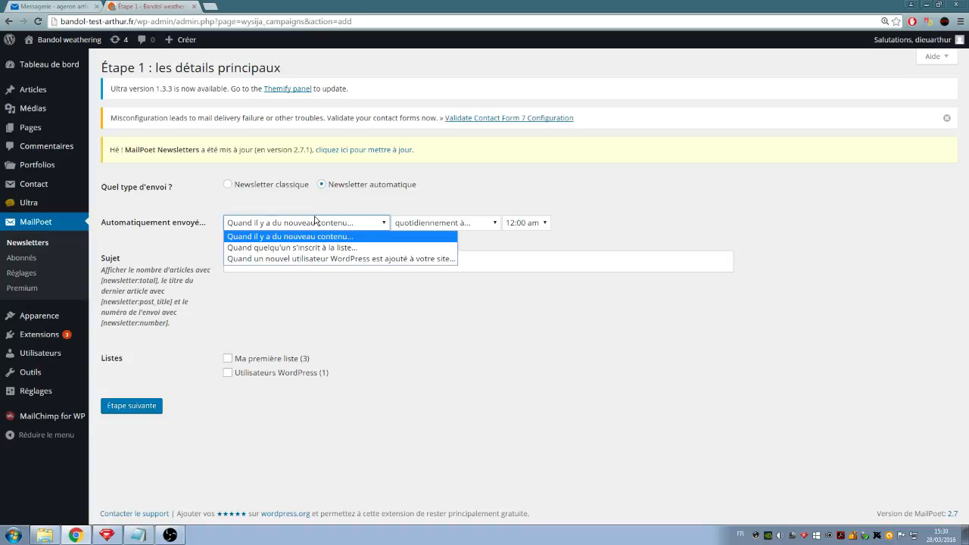
click(288, 247)
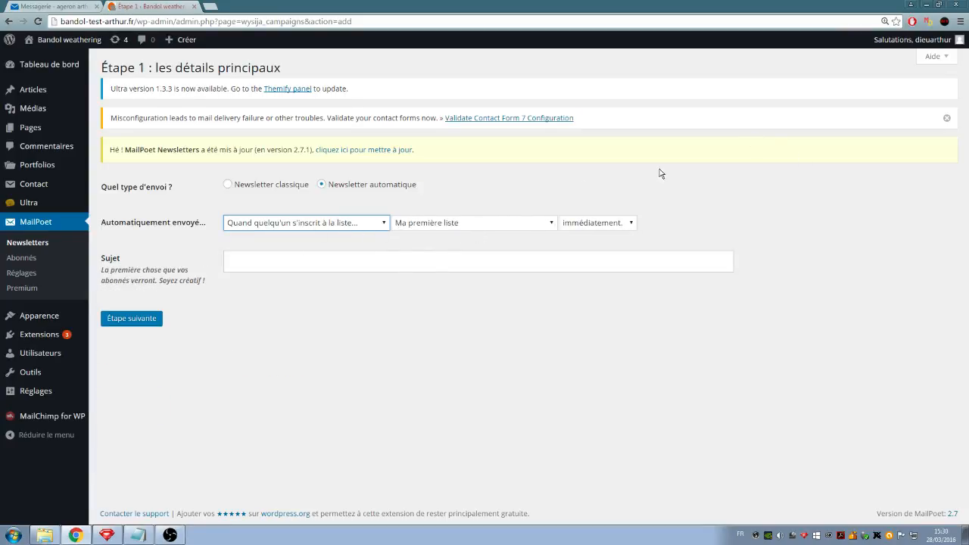
click(524, 226)
click(475, 239)
Try the "heure(s) après" delay for the automatic sending and set it back to "immédiatement"
click(628, 222)
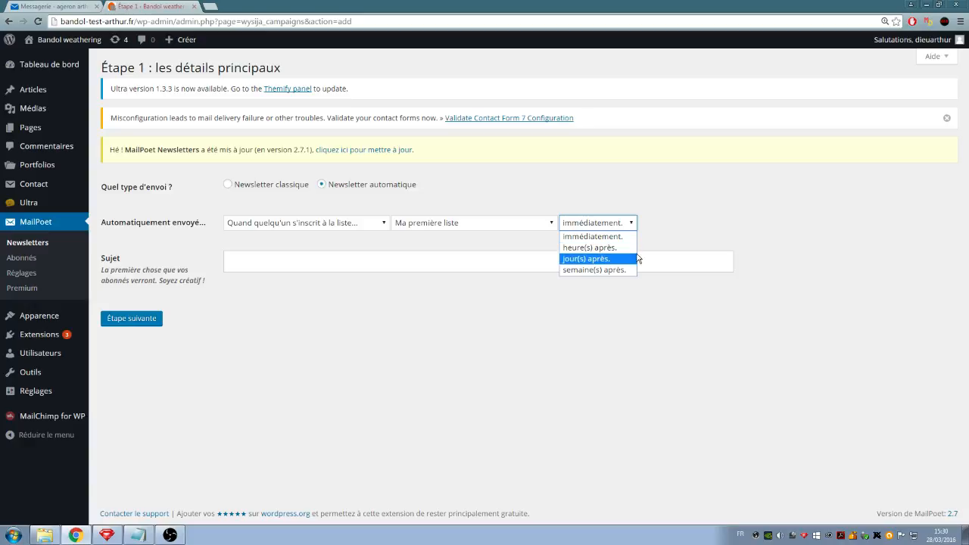
click(598, 248)
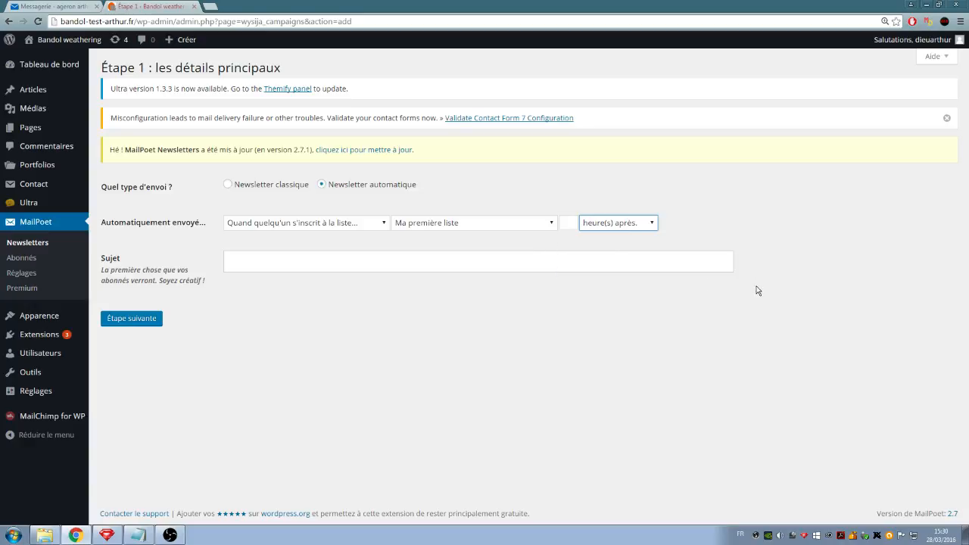
click(570, 223)
click(597, 224)
click(611, 236)
Give the automatic newsletter the subject "bienvenue" and continue to its design step
click(338, 261)
text(bienvenue)
click(130, 319)
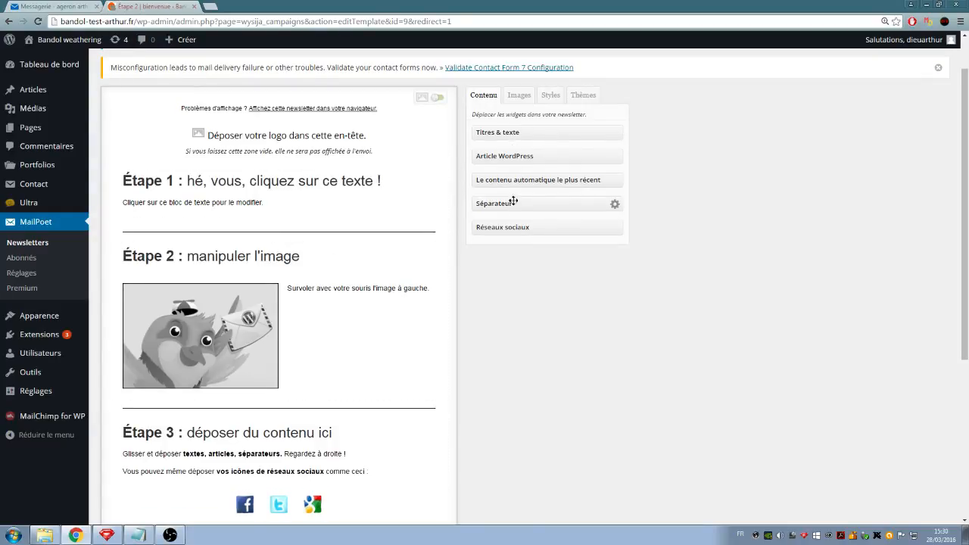
Look through the content widgets, image library and text and background style options of the newsletter design step
drag(523, 135, 531, 108)
click(520, 96)
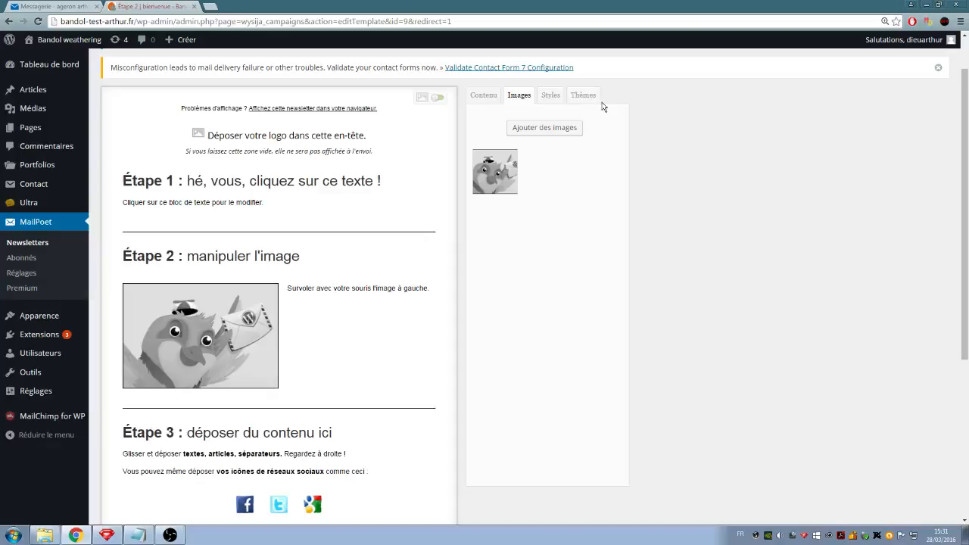
click(488, 96)
click(547, 97)
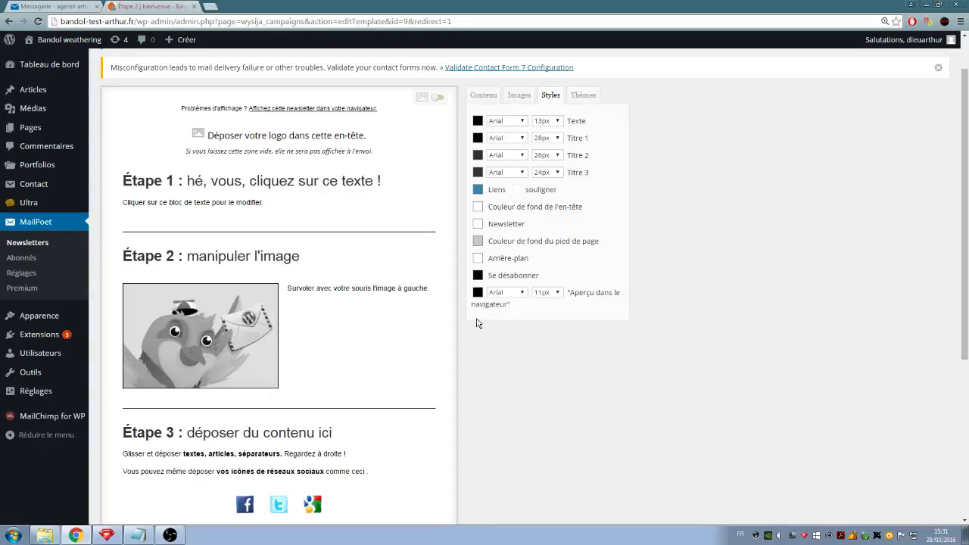
click(482, 97)
Keep the default newsletter design, continue to the final step and activate the automatic "bienvenue" newsletter
scroll(487, 109, down, 5)
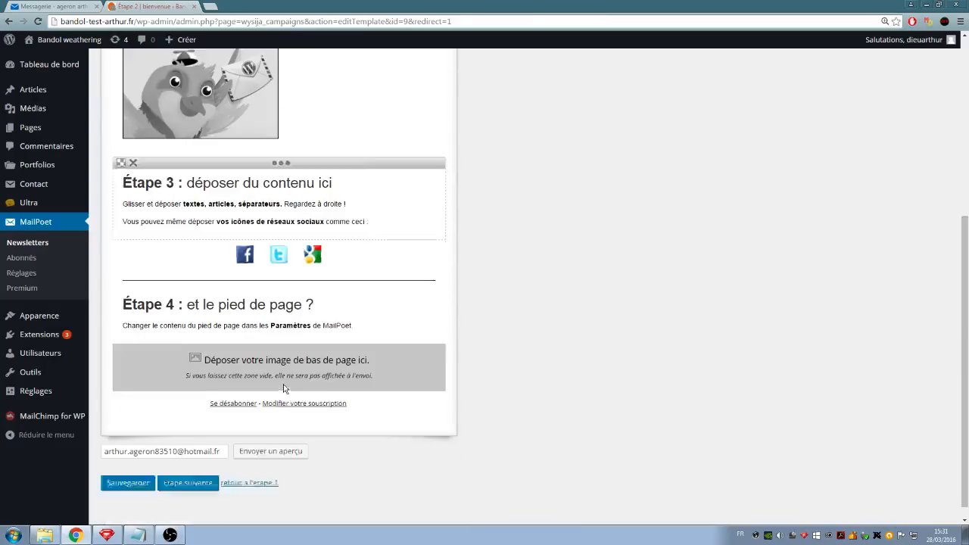
click(180, 468)
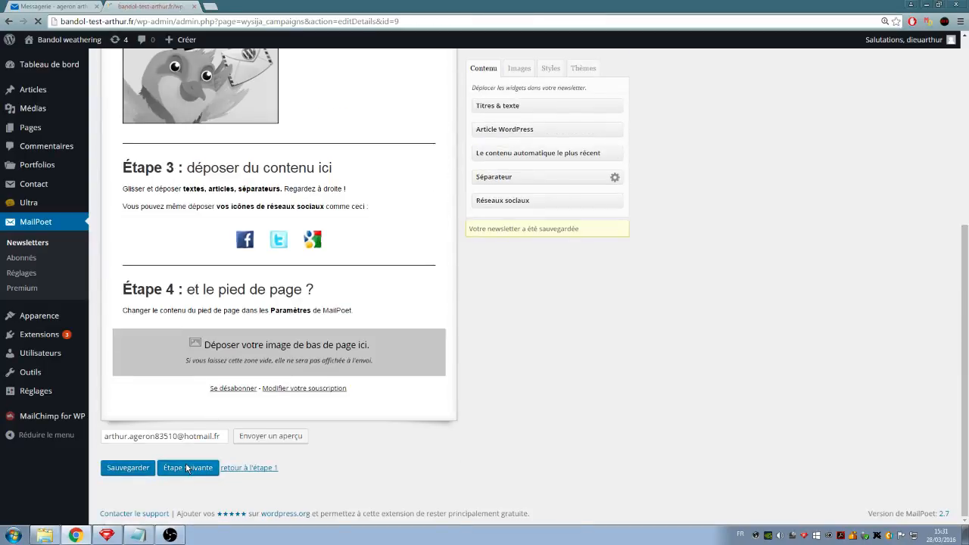
scroll(556, 198, down, 1)
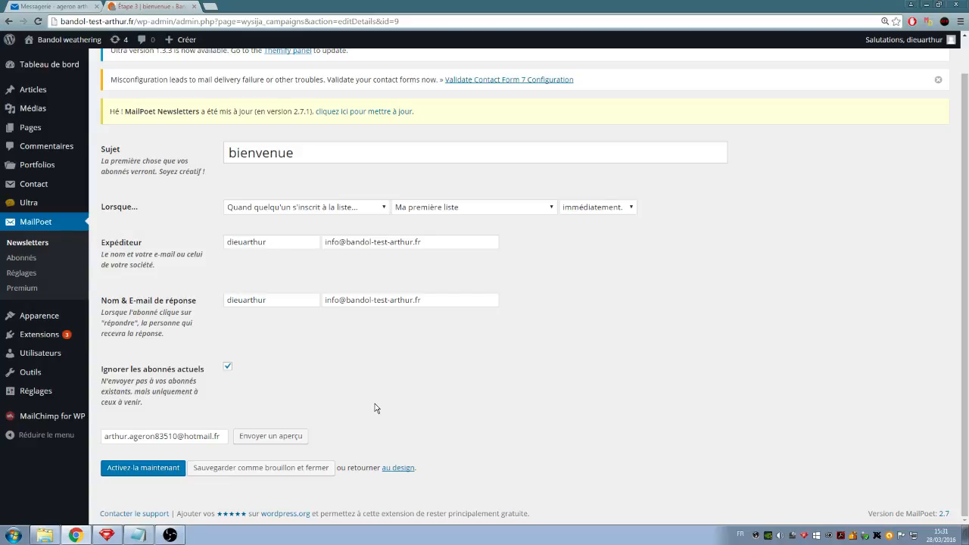
click(157, 475)
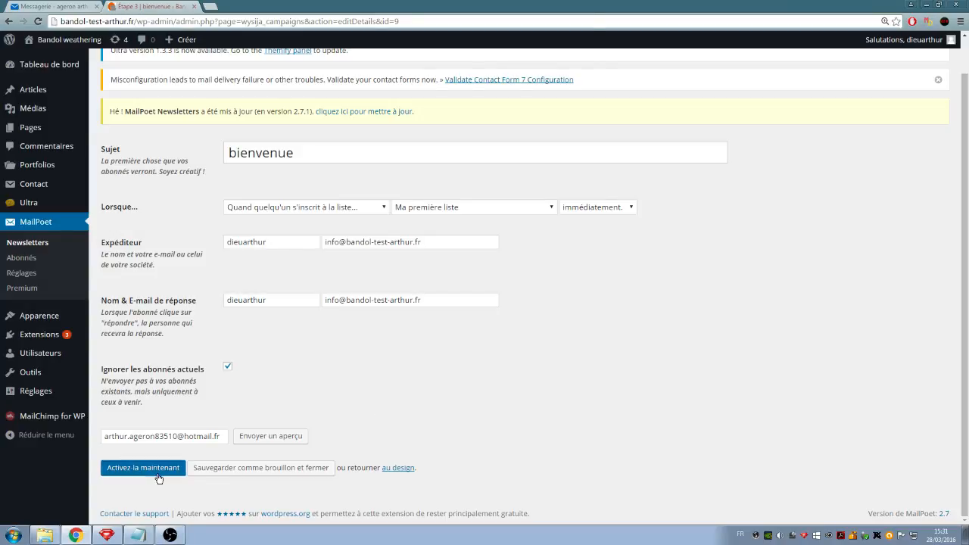
click(525, 94)
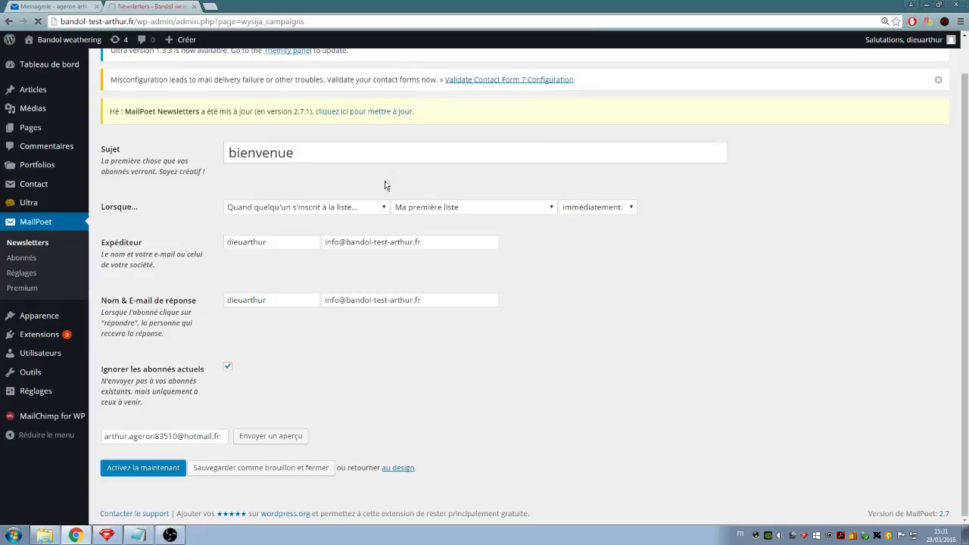
Permanently delete the "bienvenue" and "[newsletter:post_title]" automatic newsletters from the newsletter list
scroll(340, 256, down, 2)
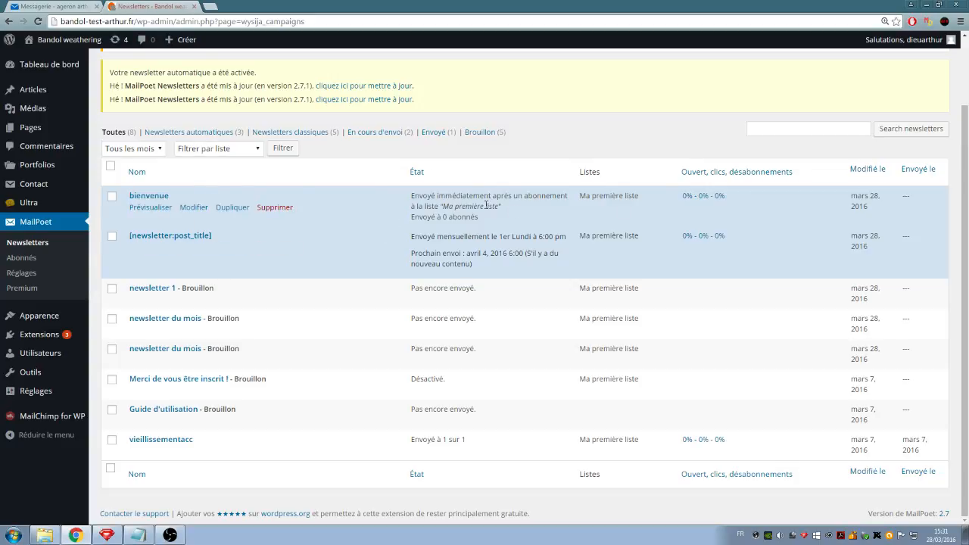
click(275, 209)
click(523, 87)
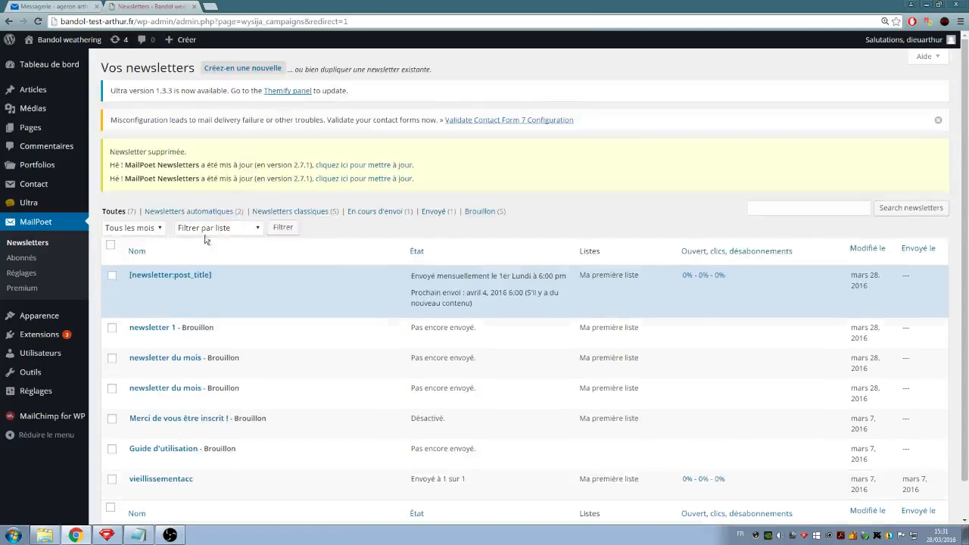
click(274, 287)
click(523, 87)
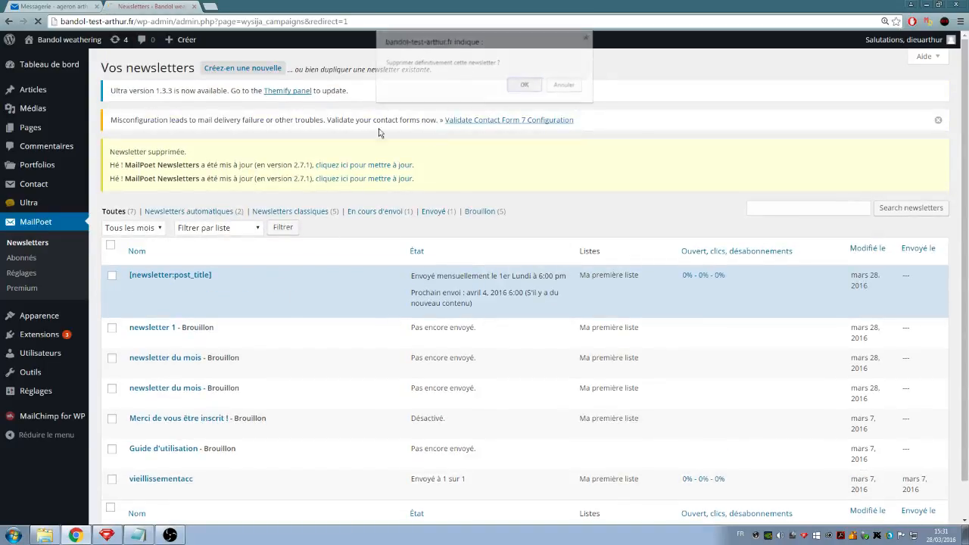